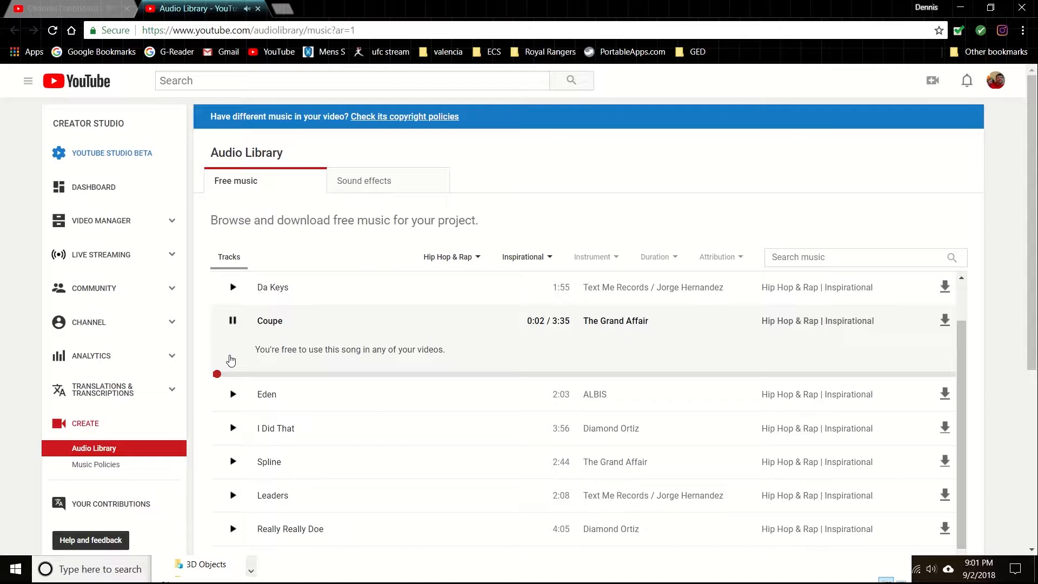
Step: Preview the Hip Hop & Rap tracks "Might for Every Meal" and "Get Up" in the Audio Library's free music list
click(233, 321)
scroll(252, 408, down, 3)
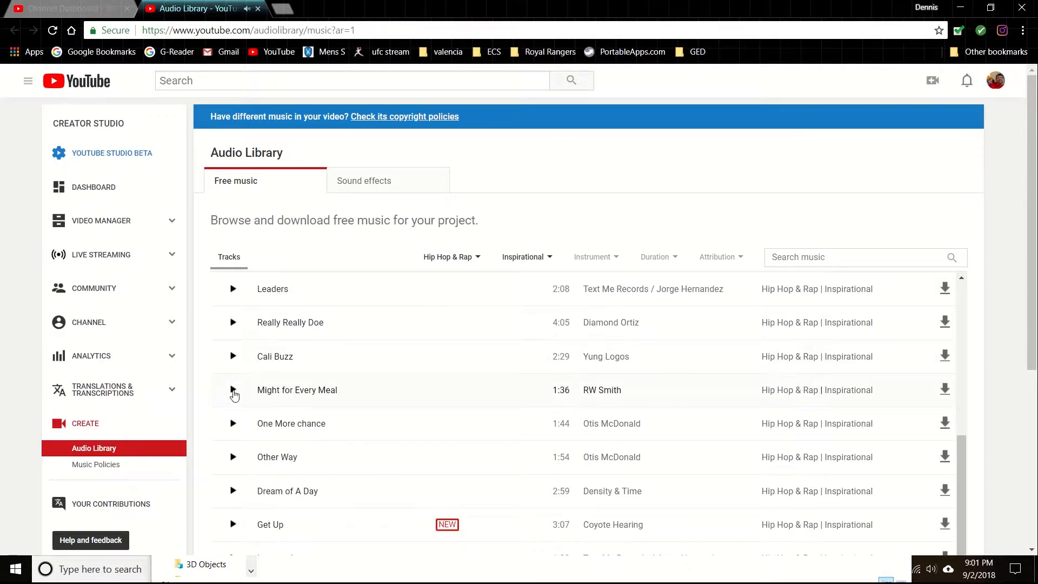
click(233, 390)
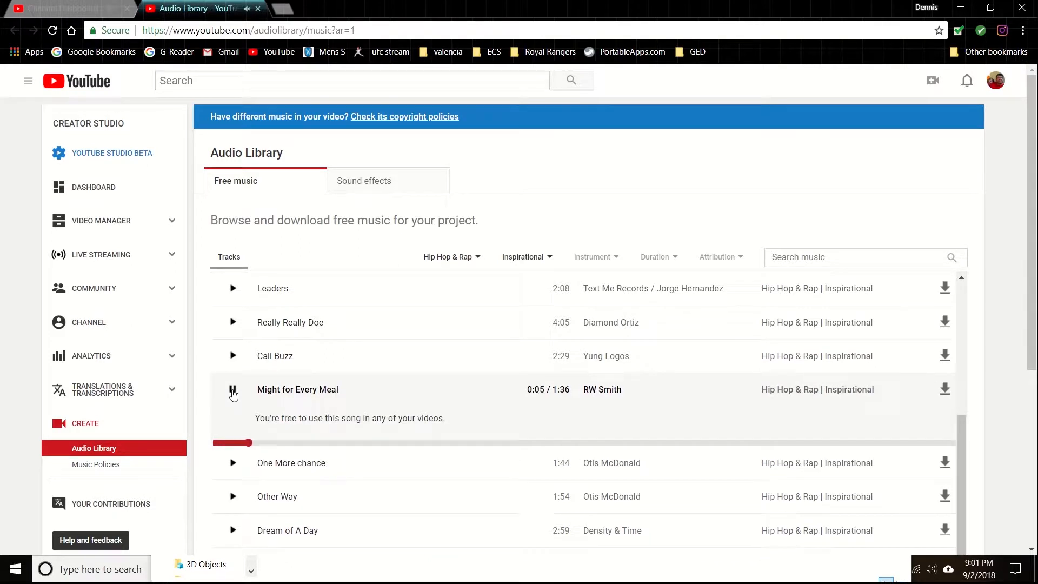
click(232, 391)
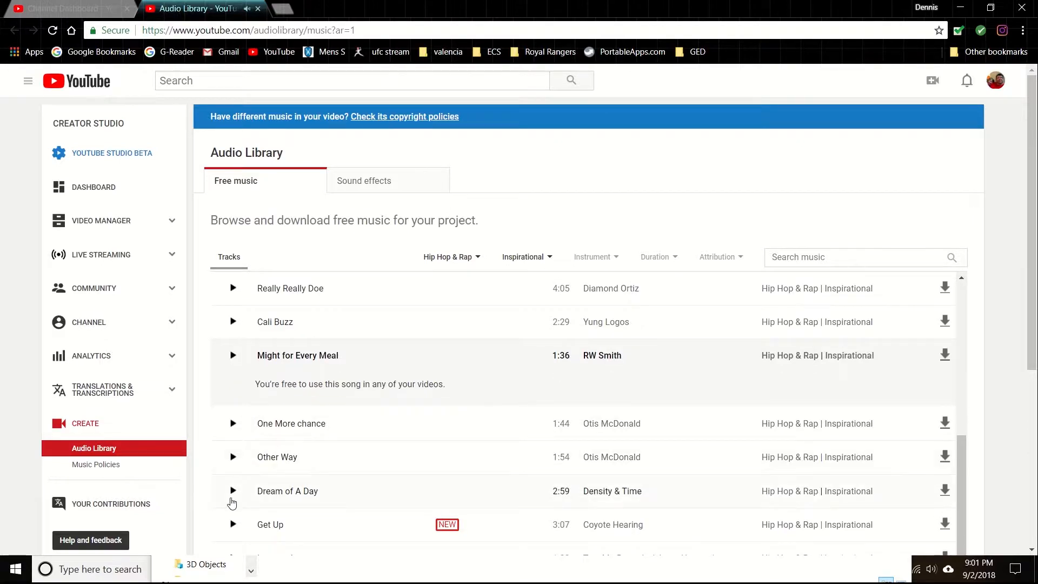
click(233, 525)
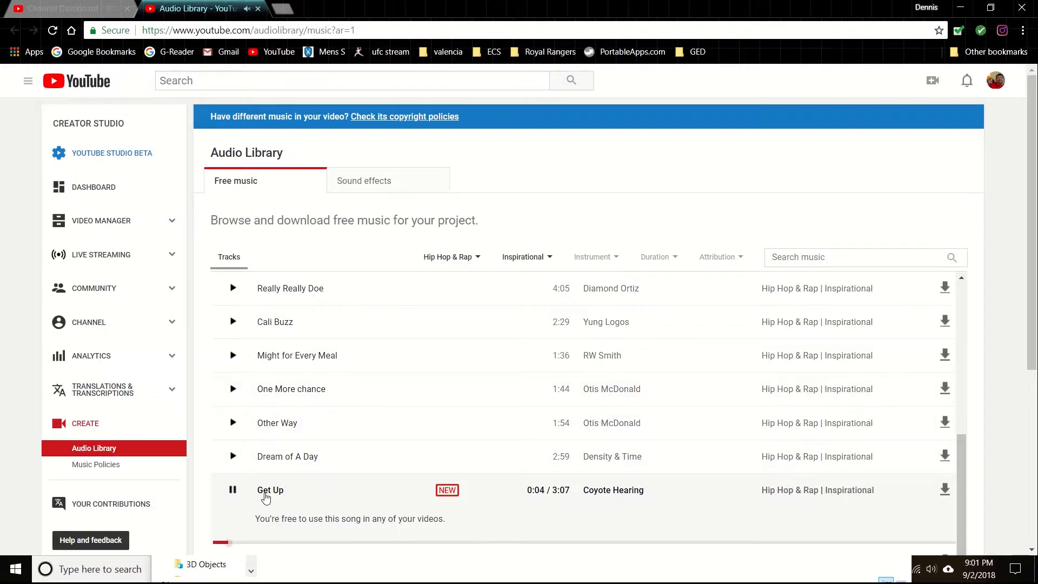
click(233, 491)
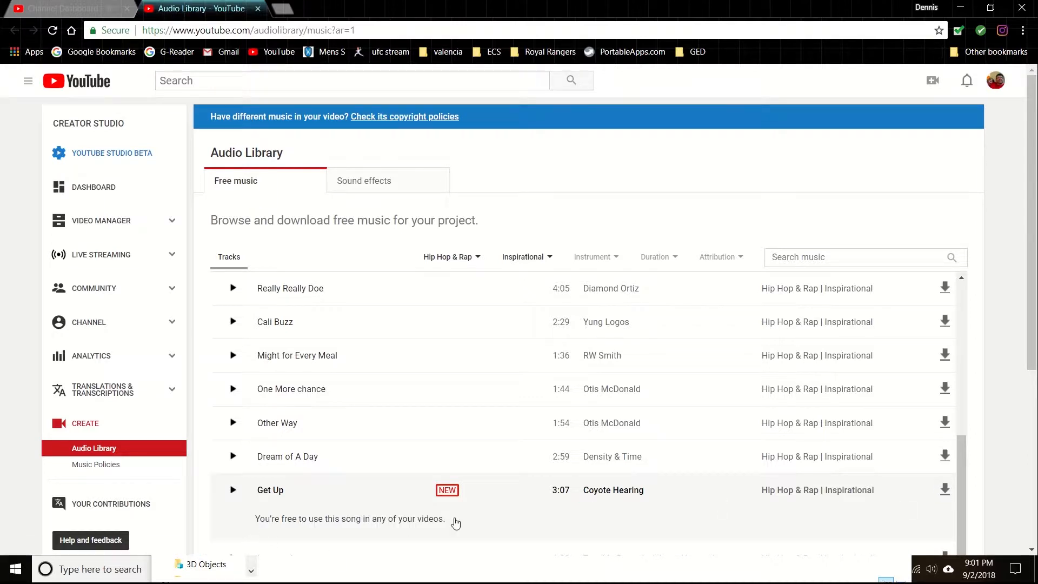
scroll(507, 512, down, 1)
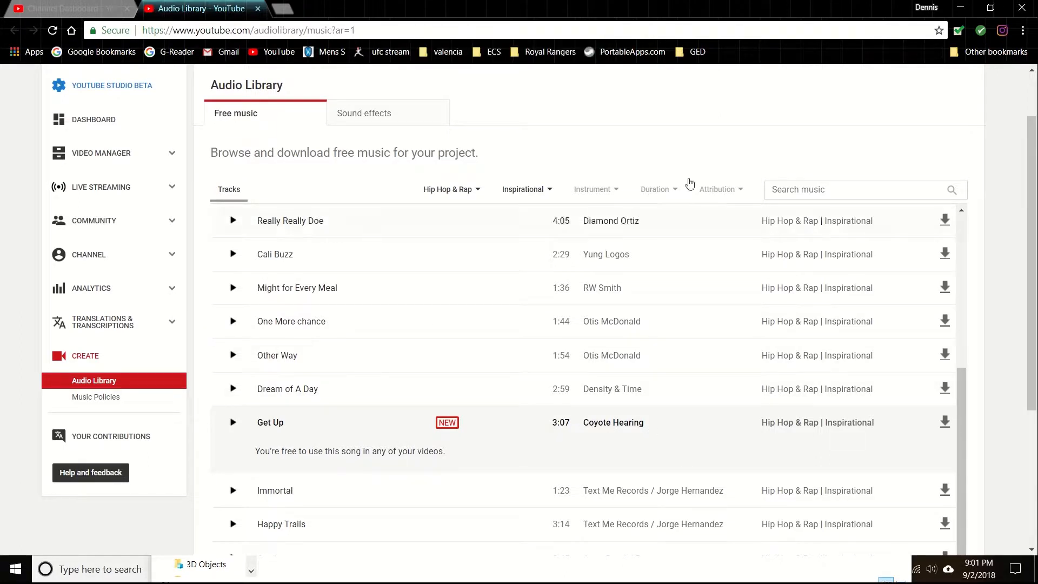
Step: Switch to File Explorer, check the songs saved in the Music library's Youtube folder, and return to Premiere Pro
click(964, 7)
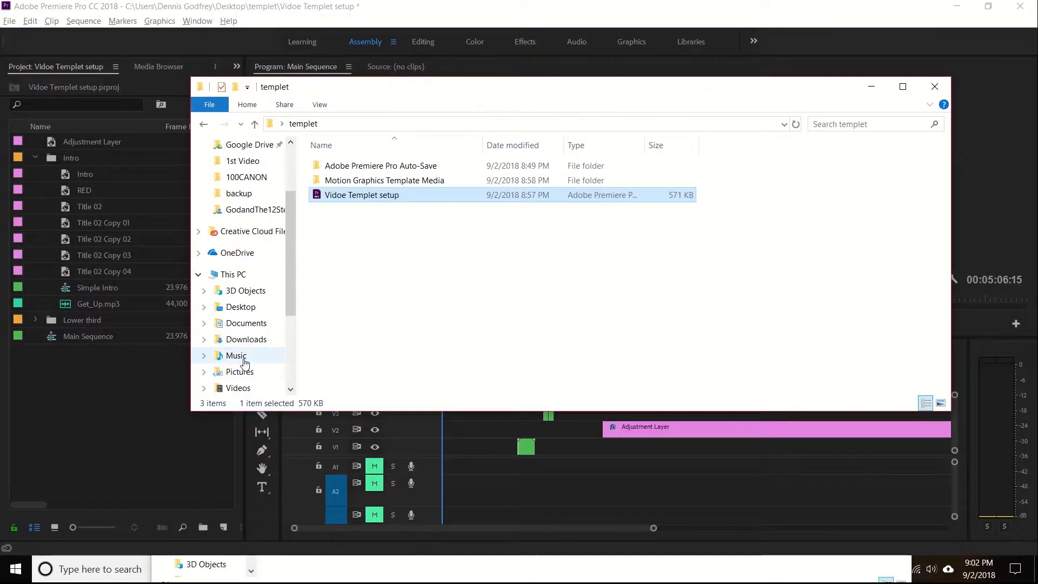
click(236, 355)
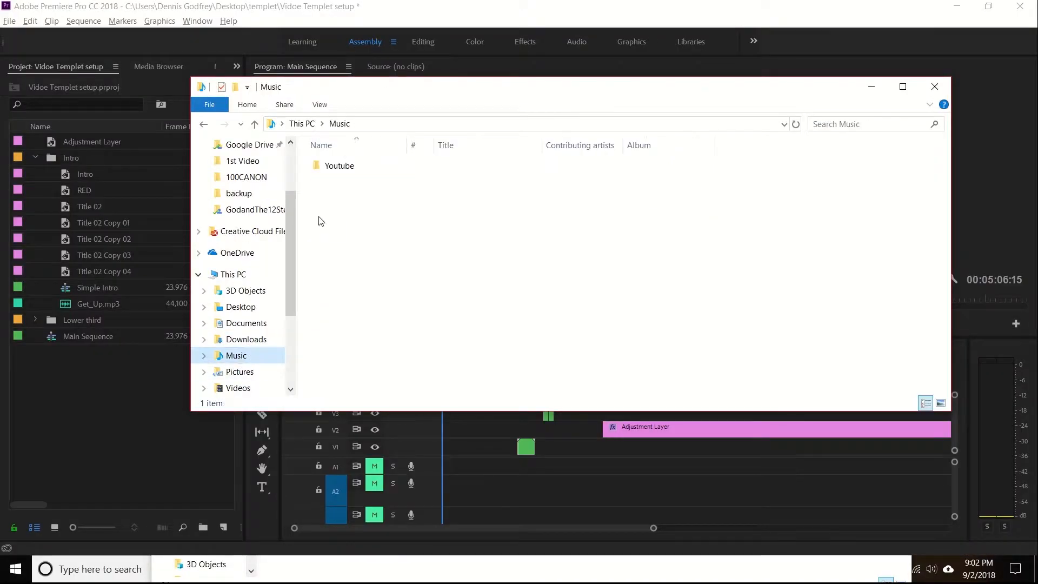
click(339, 167)
double_click(339, 166)
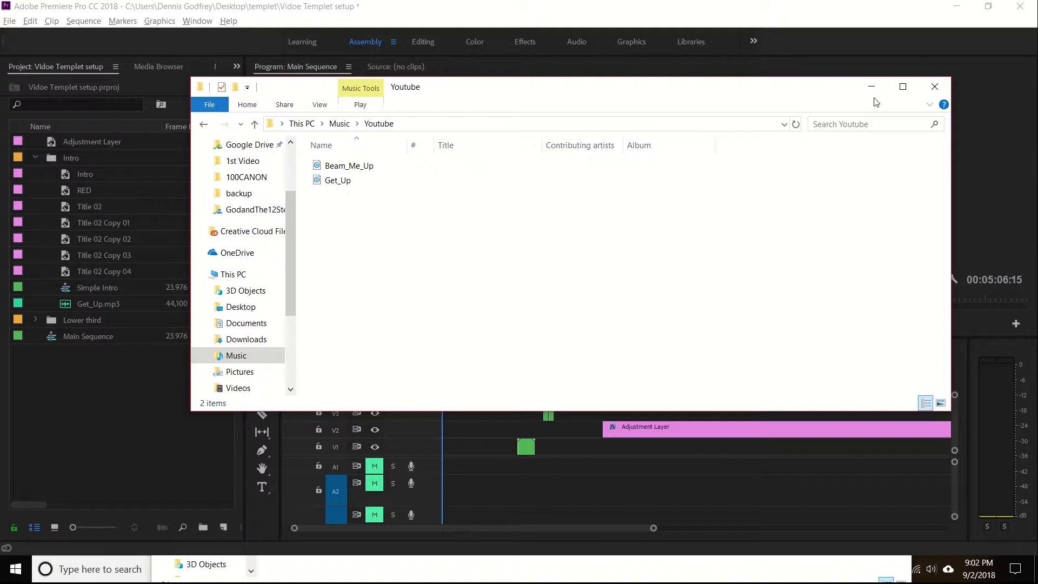
click(935, 86)
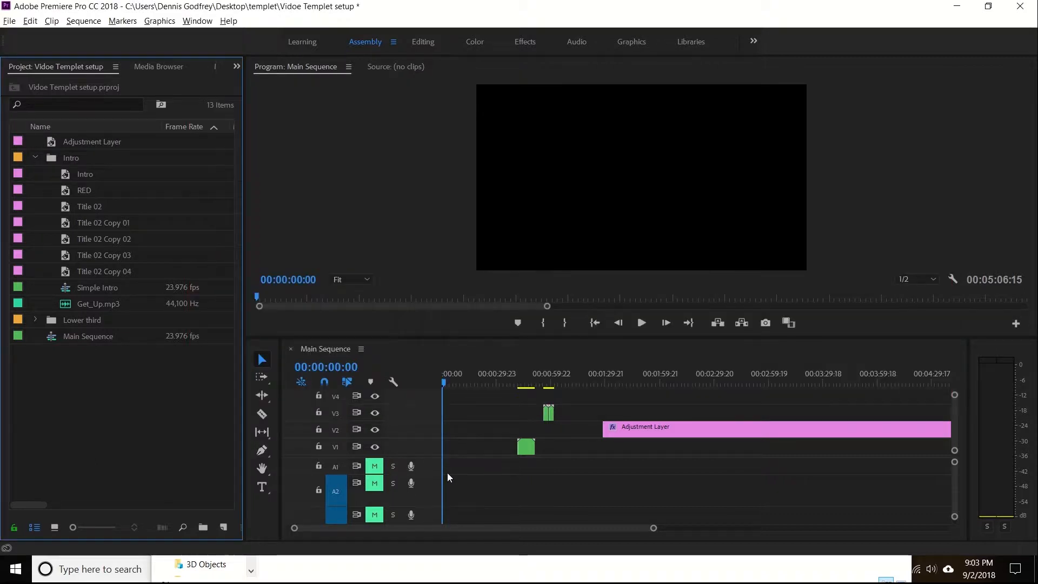
Step: Place Get_Up.mp3 on audio track A1 at the start of the Main Sequence and play its opening seconds
scroll(587, 485, down, 5)
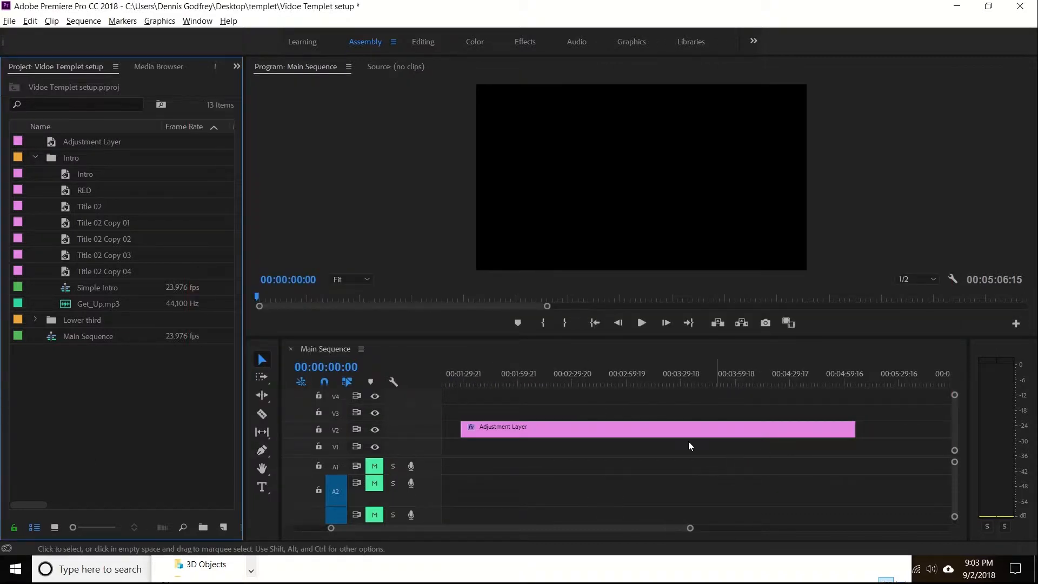
scroll(567, 452, up, 5)
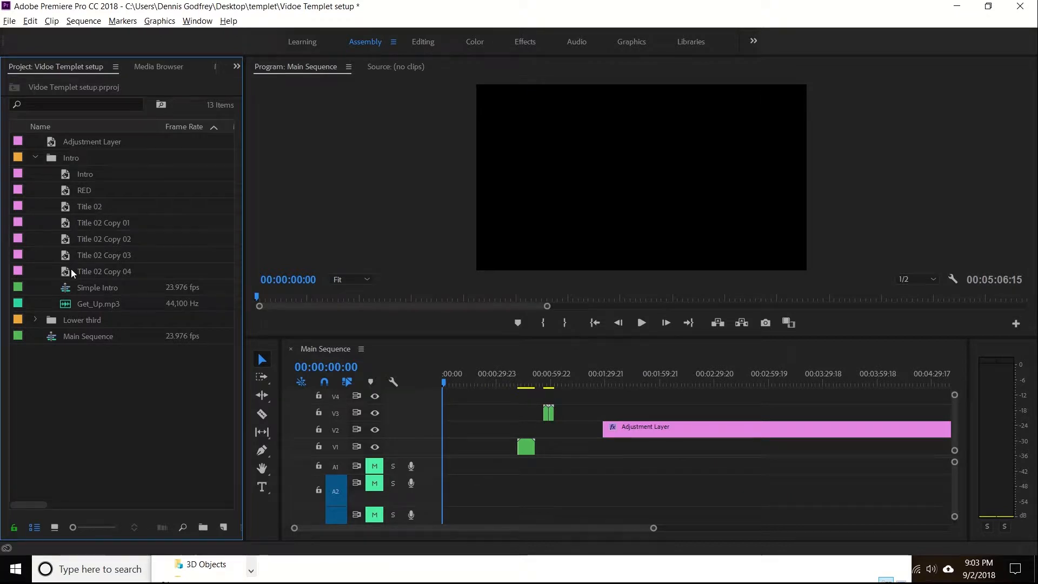
drag(76, 304, 444, 465)
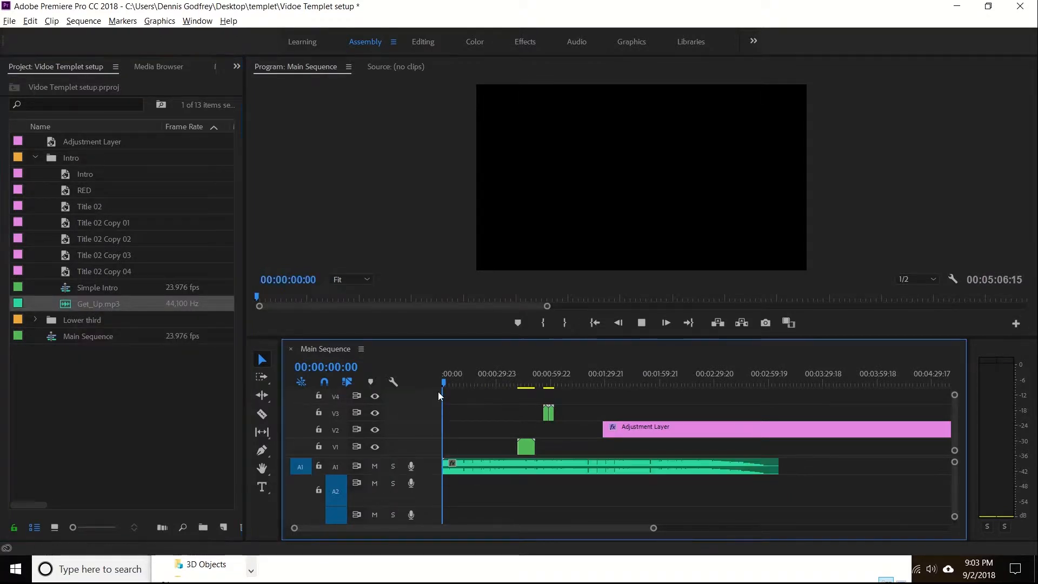
key(space)
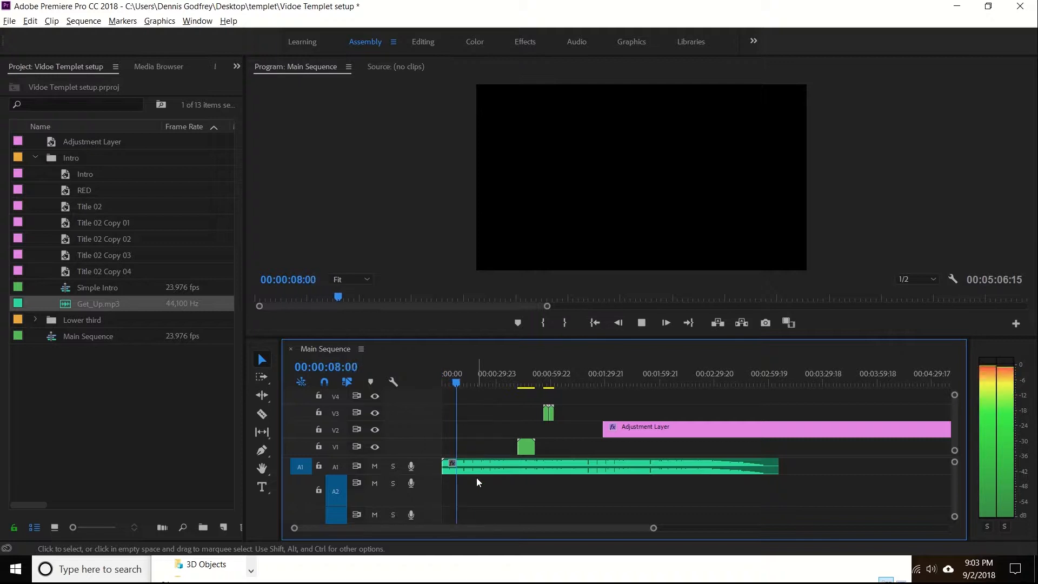
key(space)
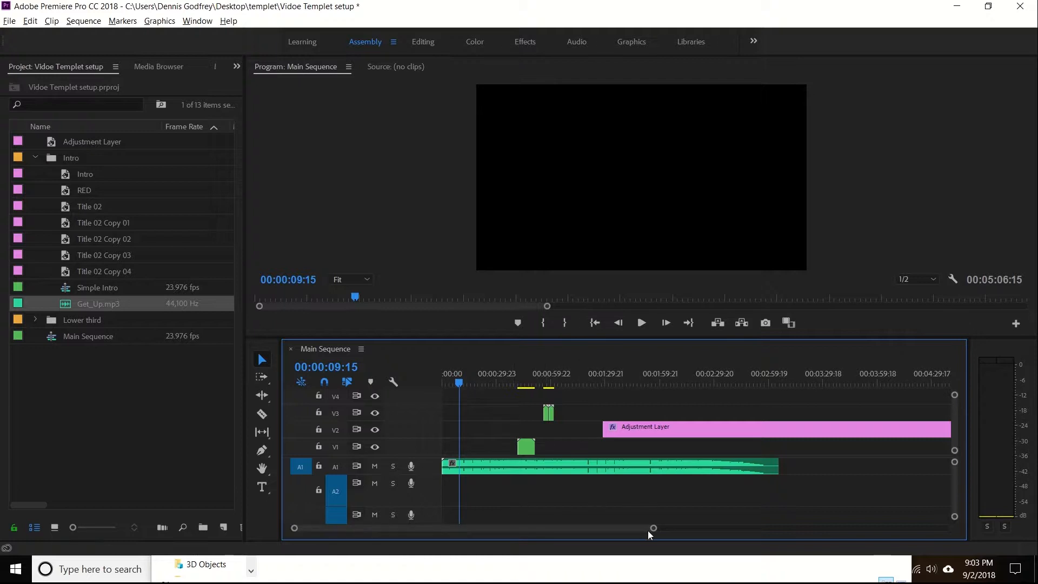
key(space)
key(space)
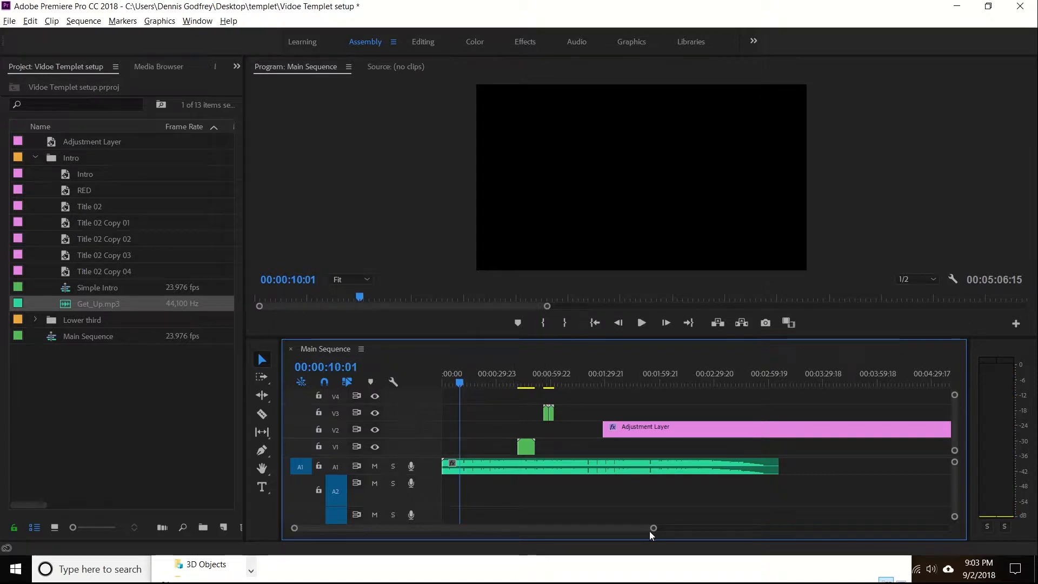
Step: Enlarge audio track A1 to show its waveform and play the song from the start, stopping at 00:00:09:19
drag(654, 531, 394, 528)
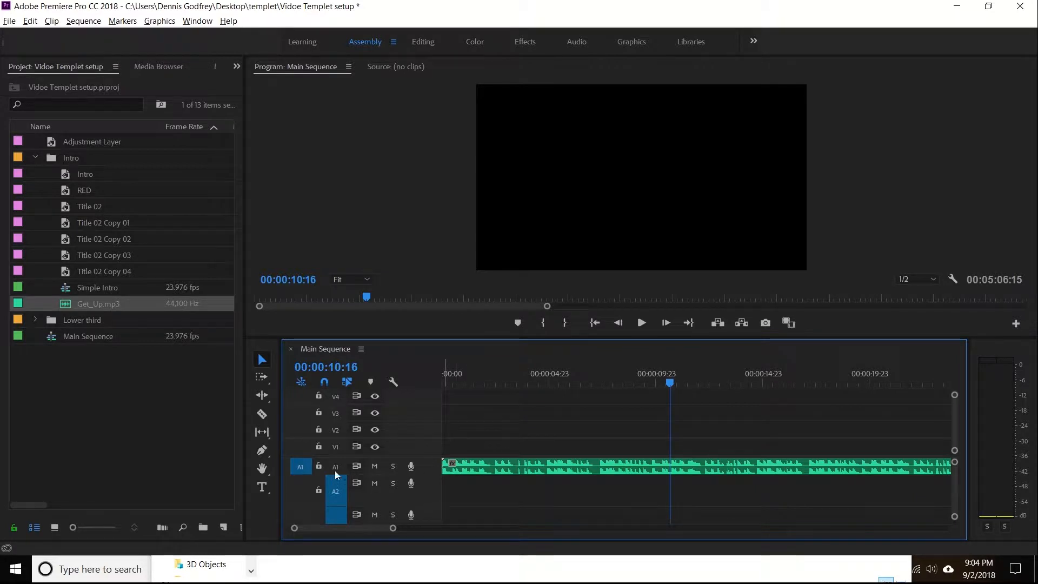
drag(398, 474, 404, 506)
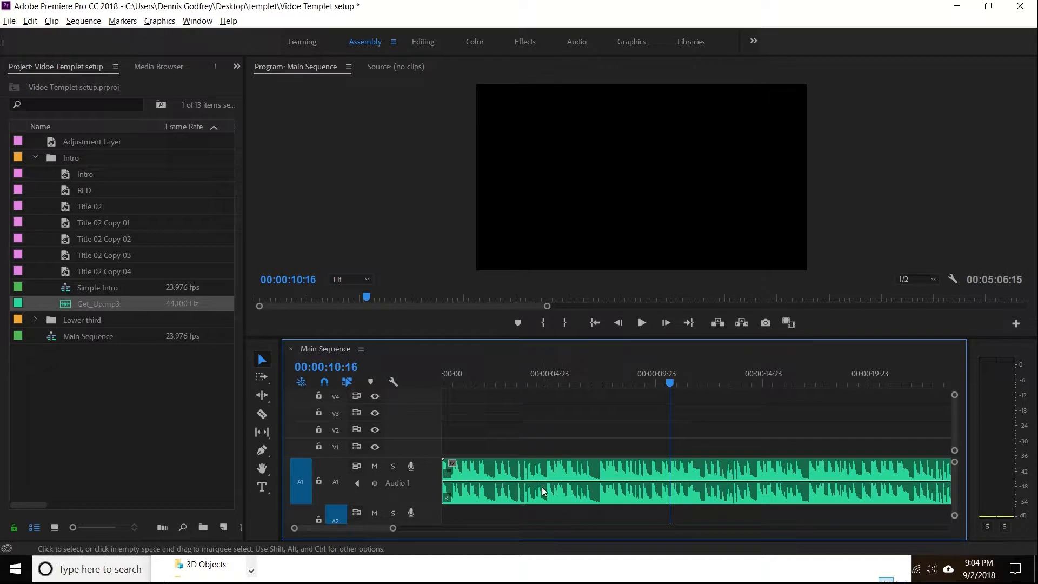
drag(670, 385, 430, 394)
key(space)
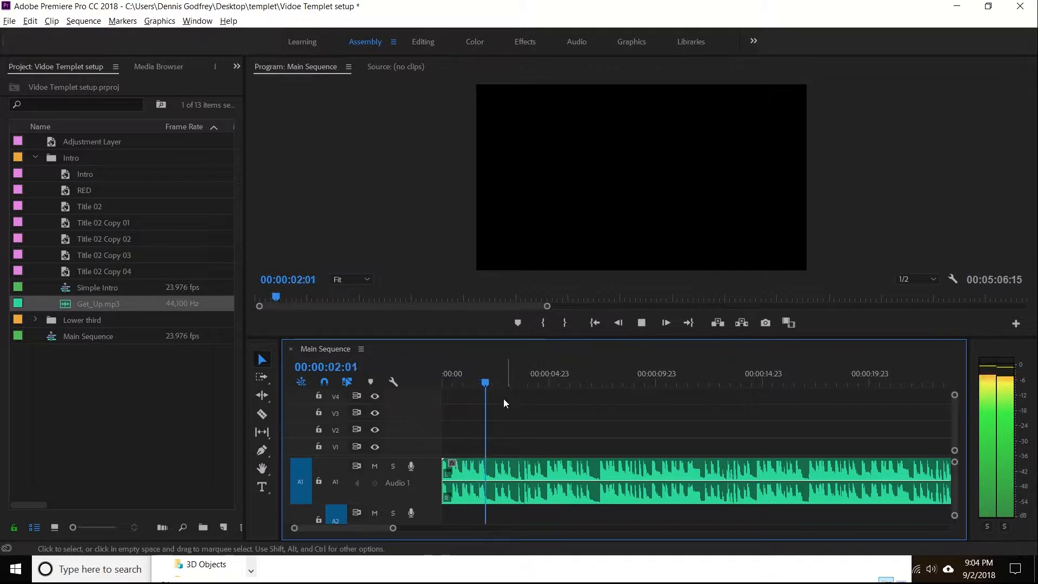
drag(520, 391, 624, 401)
key(space)
key(space)
key(space)
key(space)
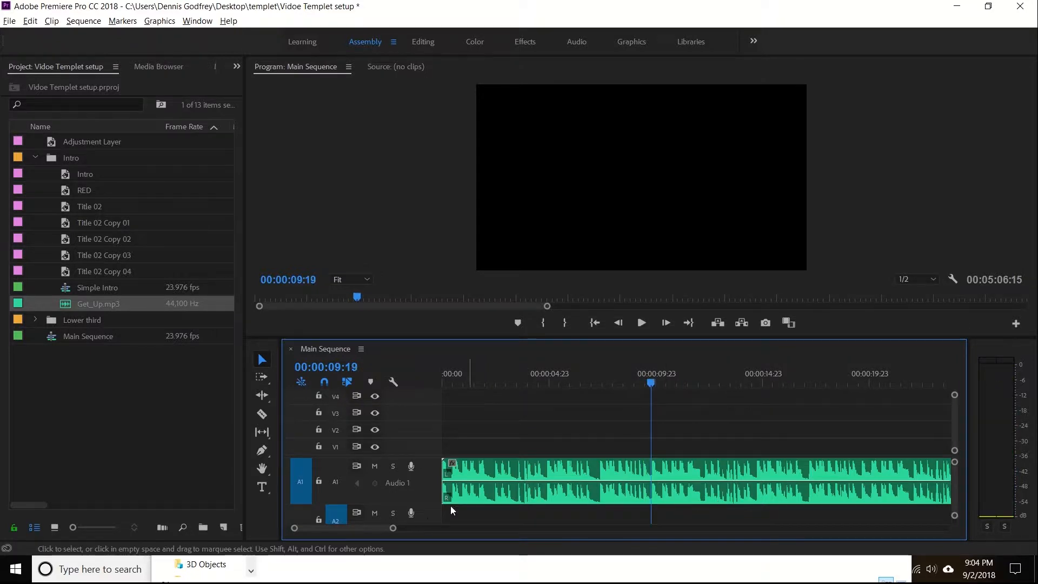
Step: Split the Get_Up clip at 00:00:09:19 with the Razor tool and delete the part after the cut
drag(394, 531, 364, 530)
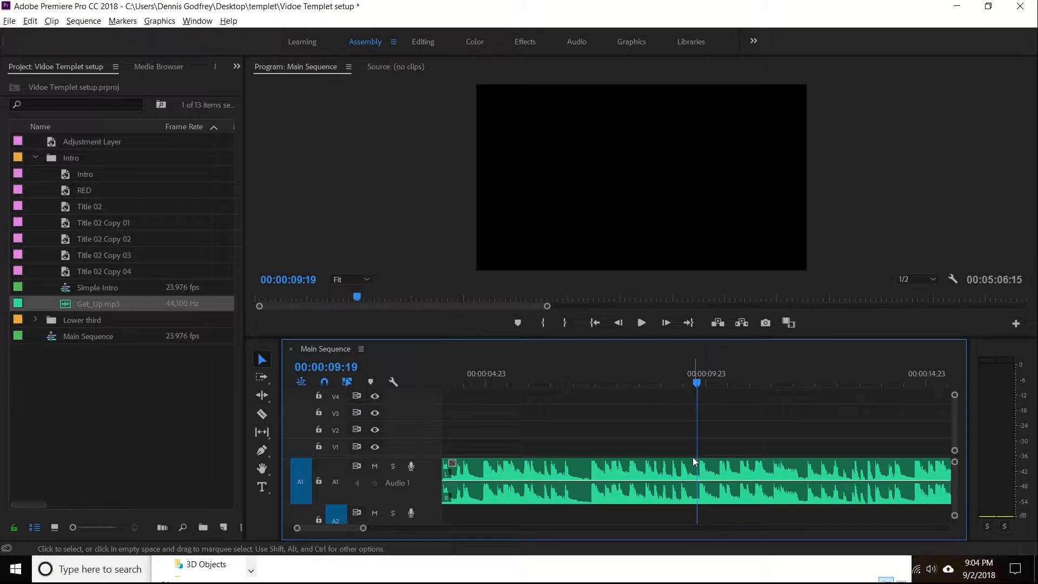
key(c)
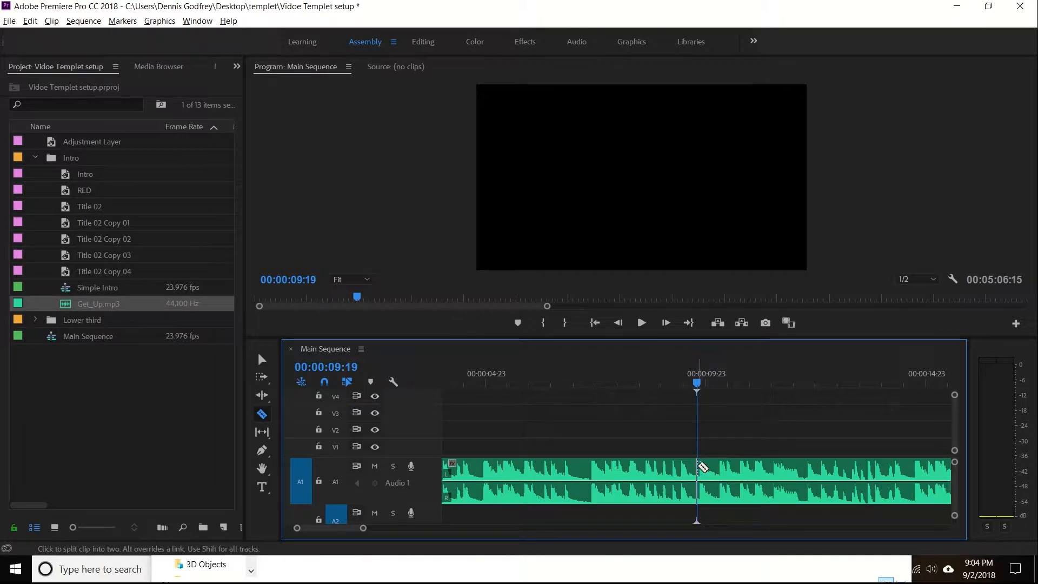
click(701, 467)
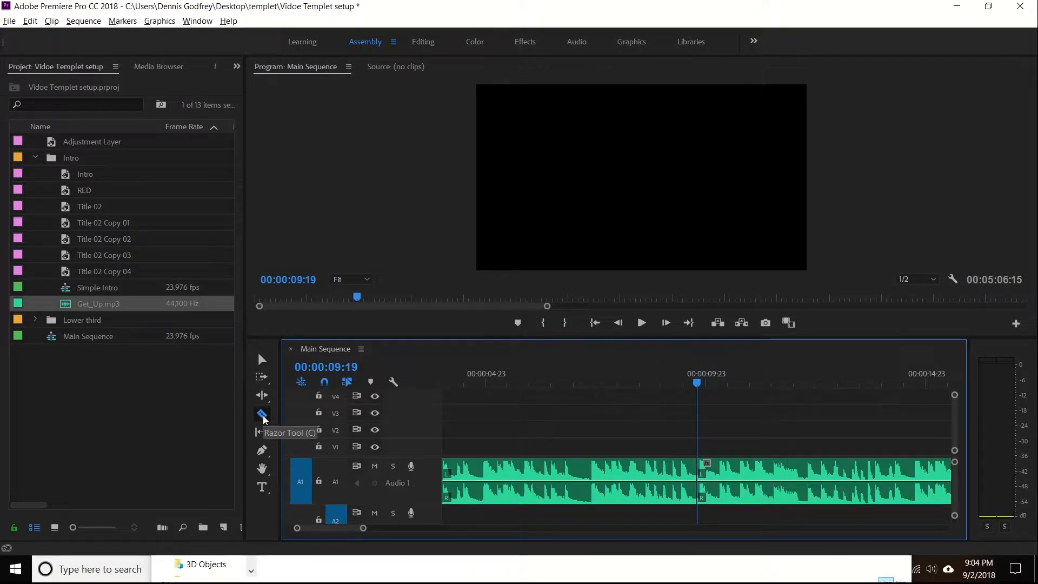
click(262, 415)
click(262, 359)
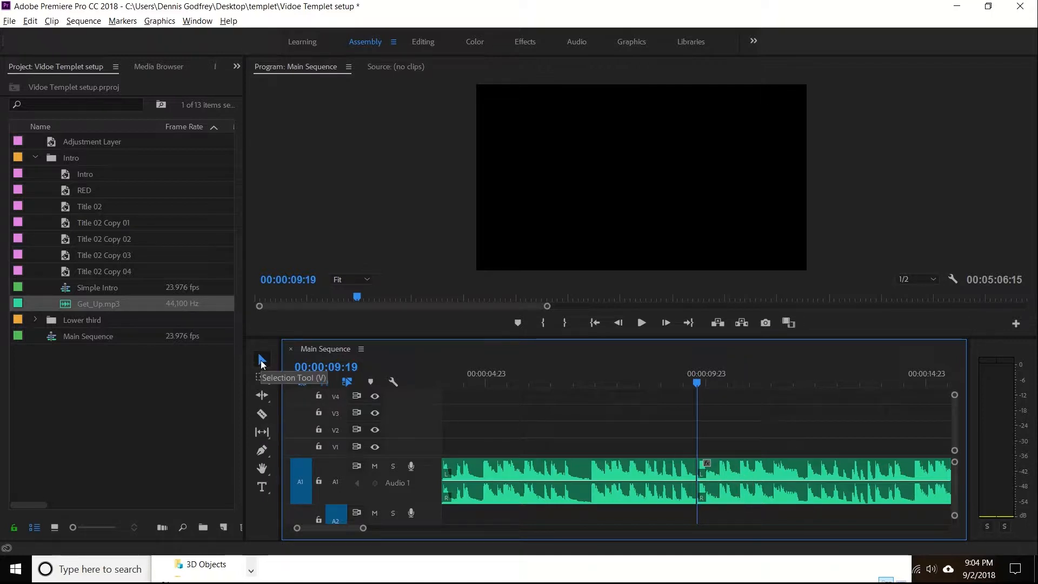
click(771, 475)
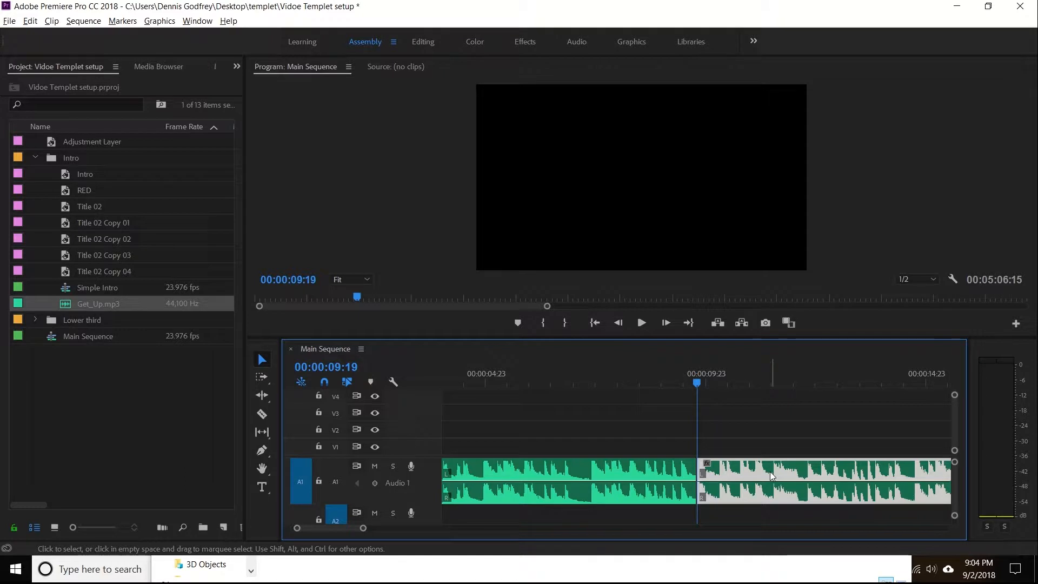
key(Delete)
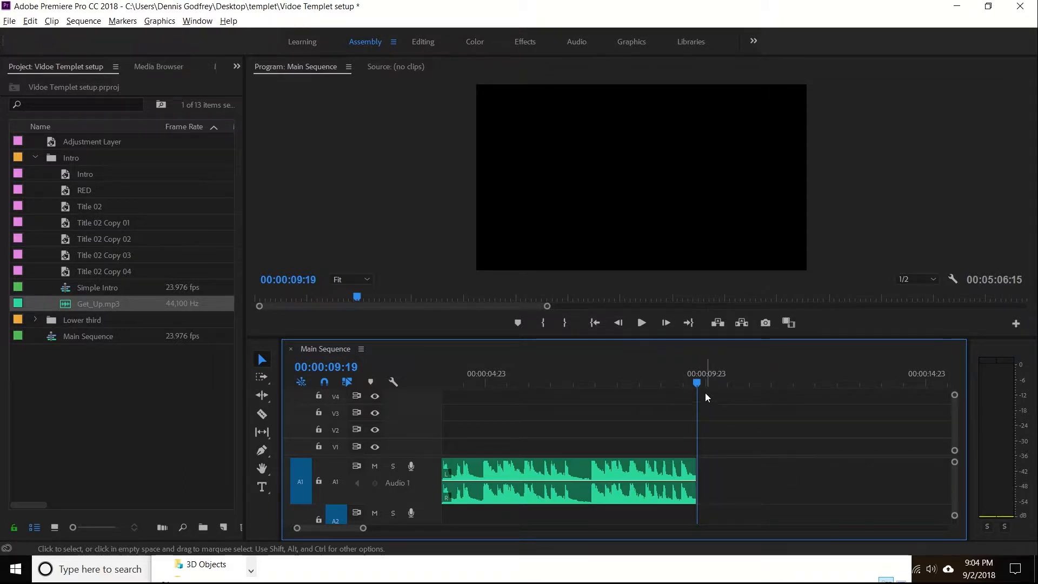
Step: Return the playhead to the start of the sequence and create a legacy title named "new title"
drag(700, 385, 417, 381)
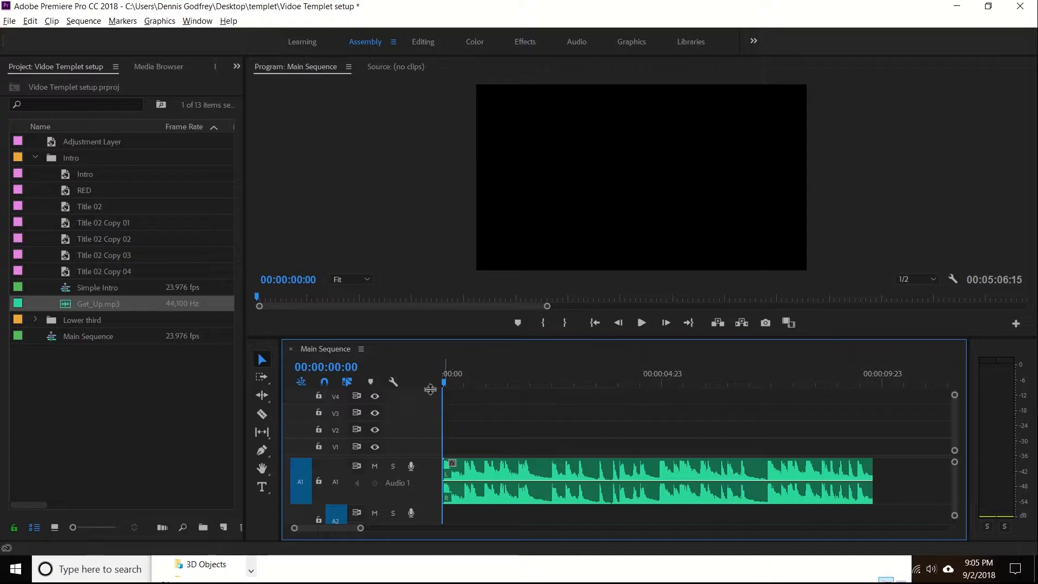
click(15, 24)
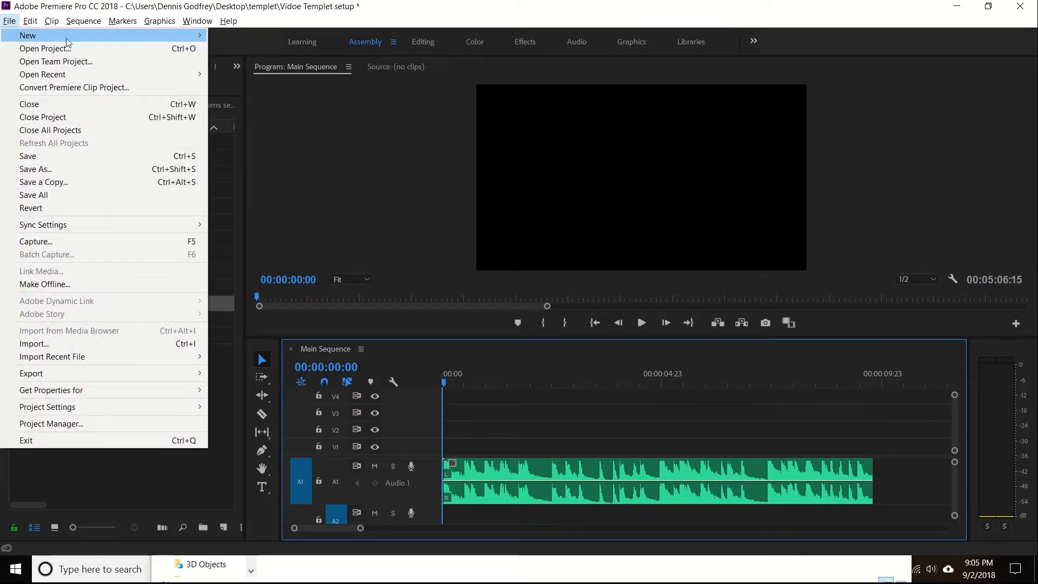
mouse_move(68, 36)
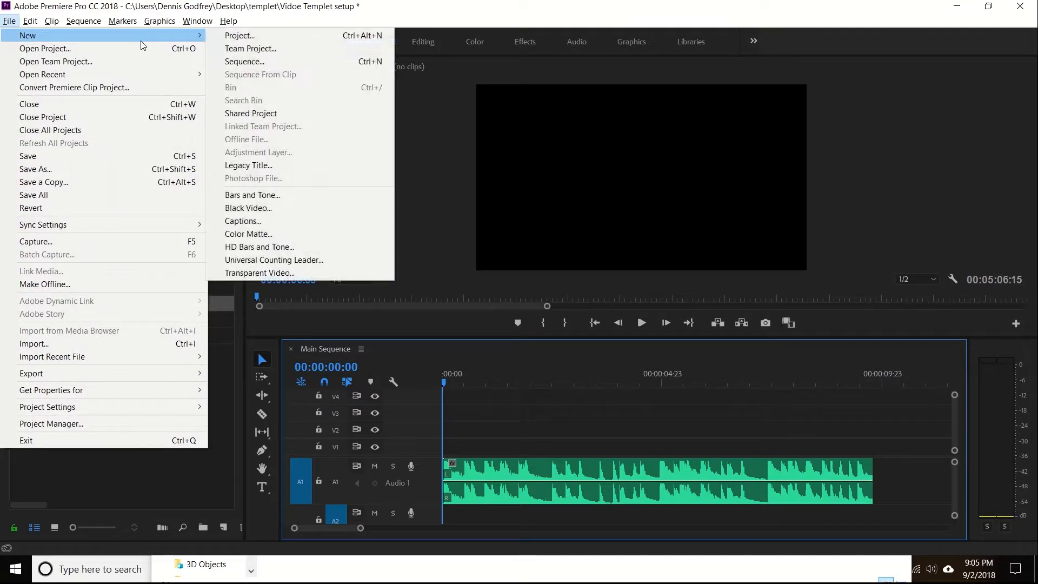
click(253, 166)
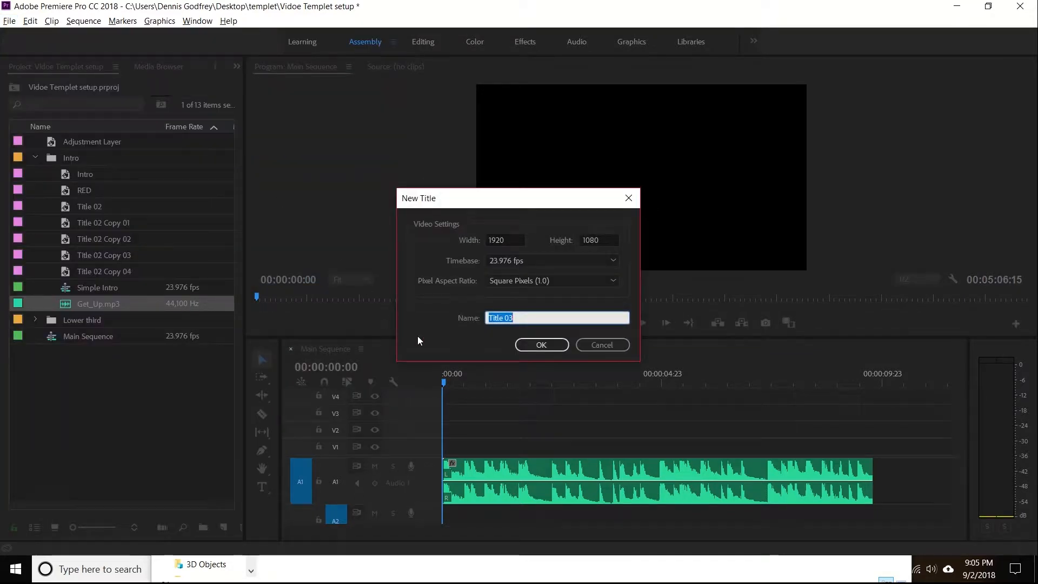
click(519, 315)
triple_click(519, 315)
text(new t)
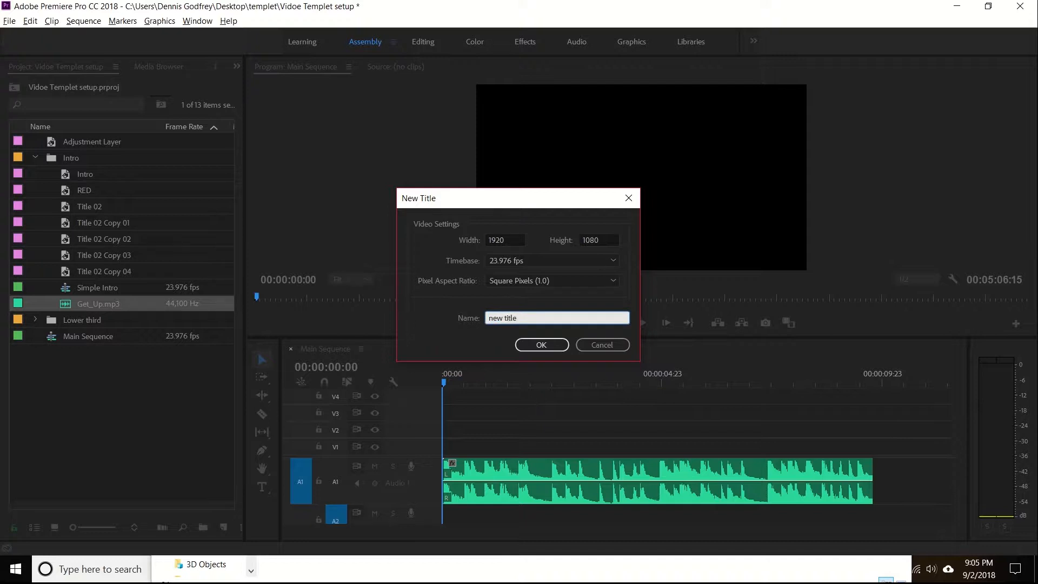
click(540, 345)
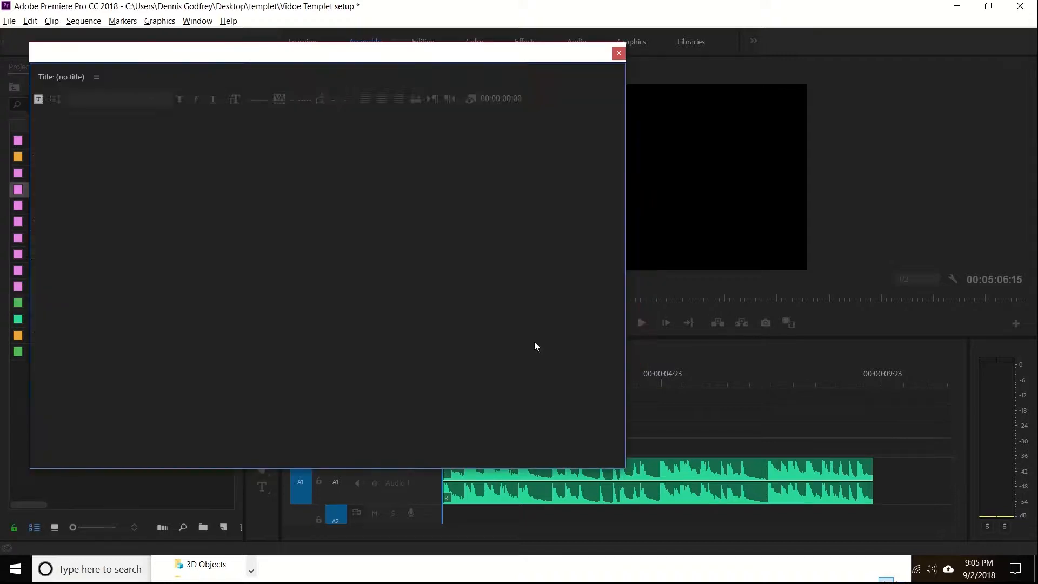
Step: Draw a text box about 651 by 437 pixels in the upper-left area of the title canvas with the Type tool
drag(445, 54, 628, 58)
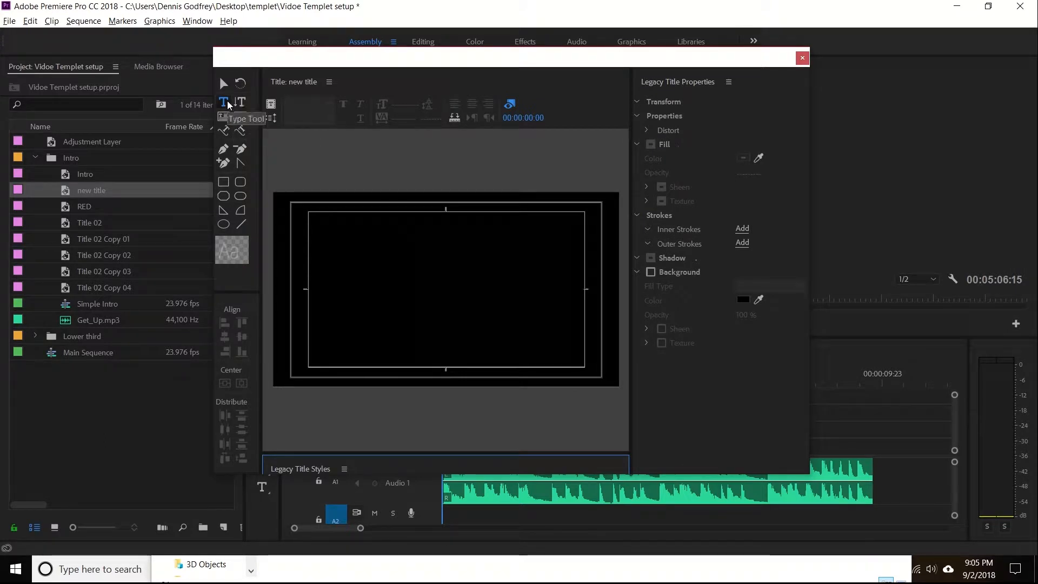
click(228, 102)
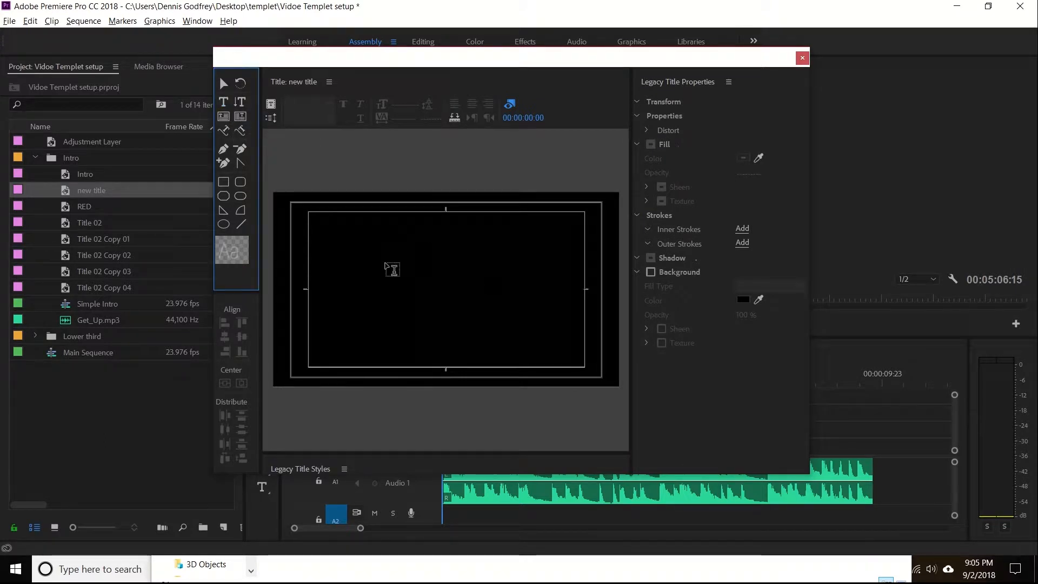
drag(324, 223, 441, 301)
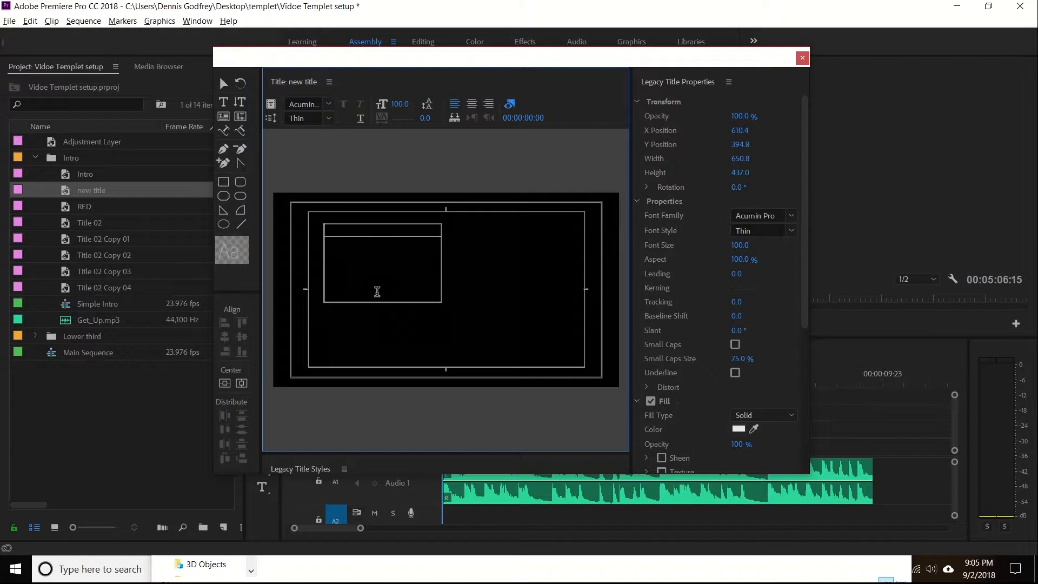
Step: Enter the title text "This is my", "New" and "Intro" on three separate lines in the text box
text(This is my new)
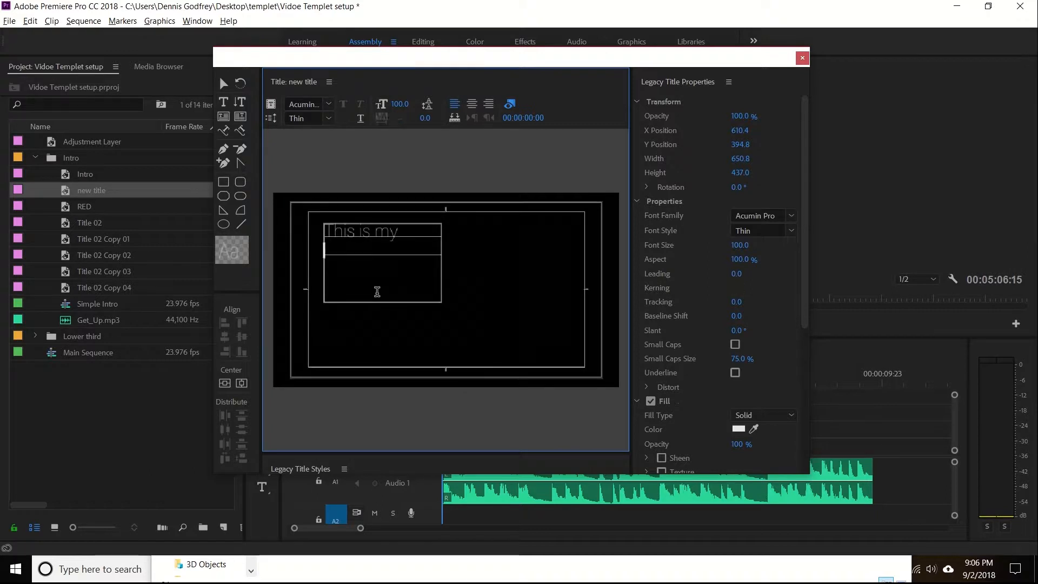
key(BackSpace)
key(BackSpace)
key(BackSpace)
text(New Intro)
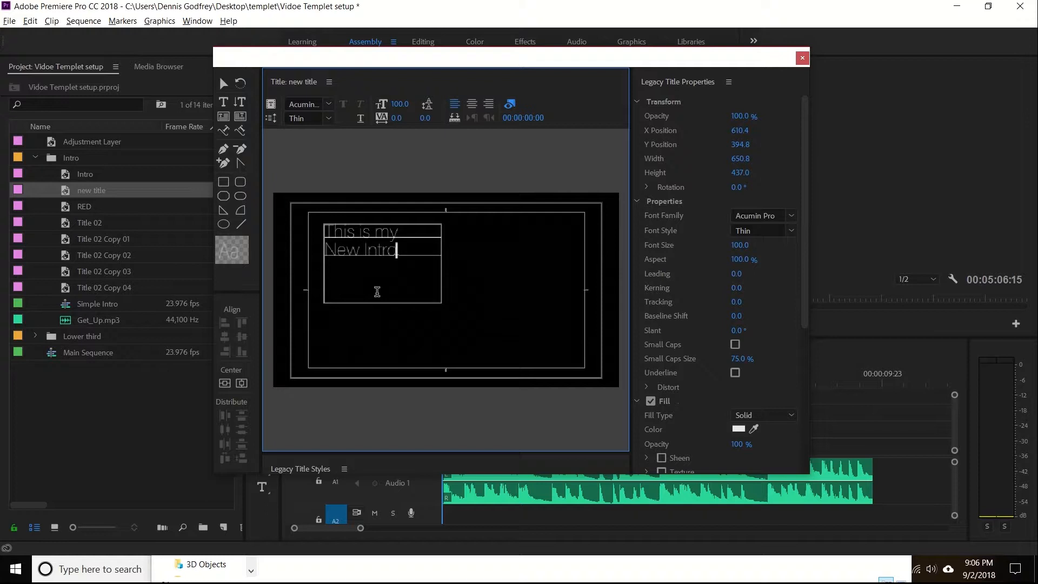
key(BackSpace)
key(BackSpace)
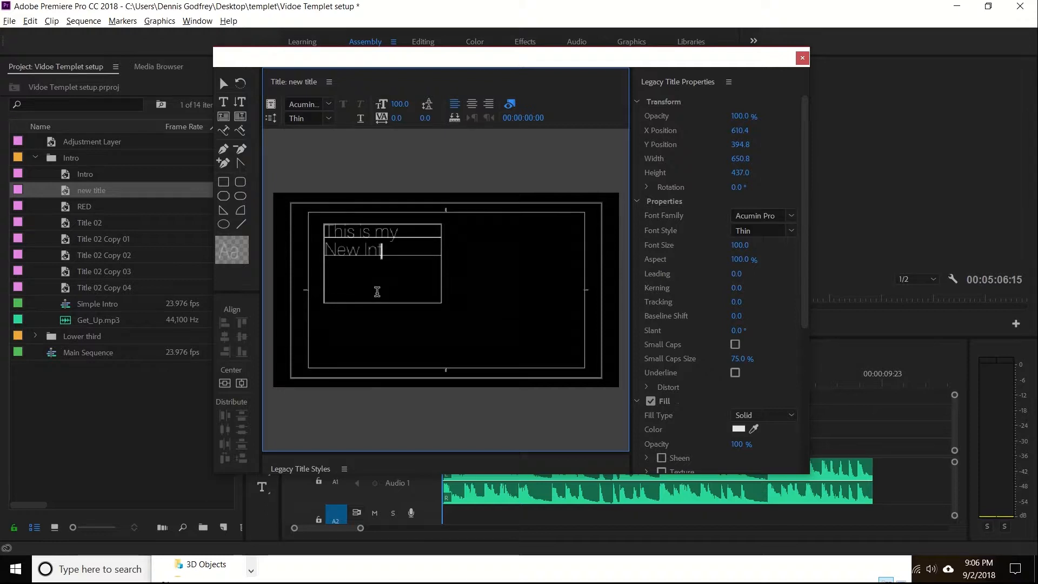
key(Return)
key(BackSpace)
key(BackSpace)
key(BackSpace)
key(Return)
text(Intro)
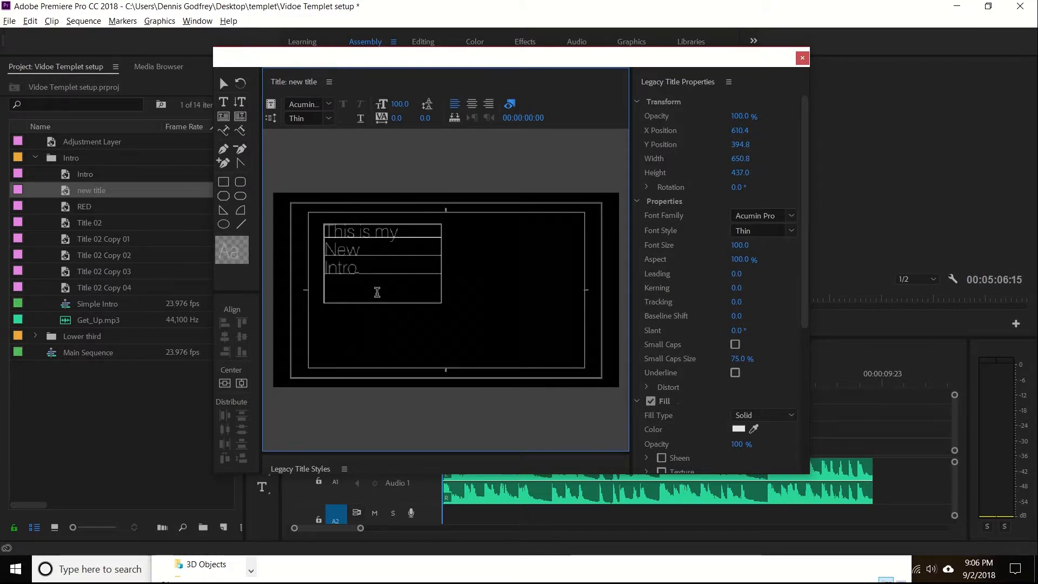
Step: Set the font family of all three title lines to Georgia
drag(377, 268, 324, 234)
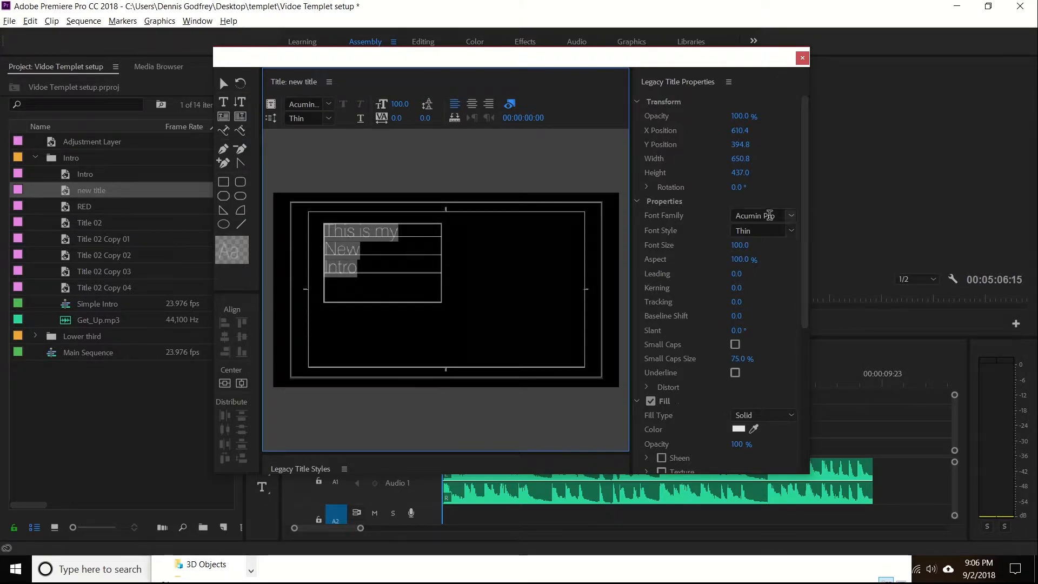
click(792, 217)
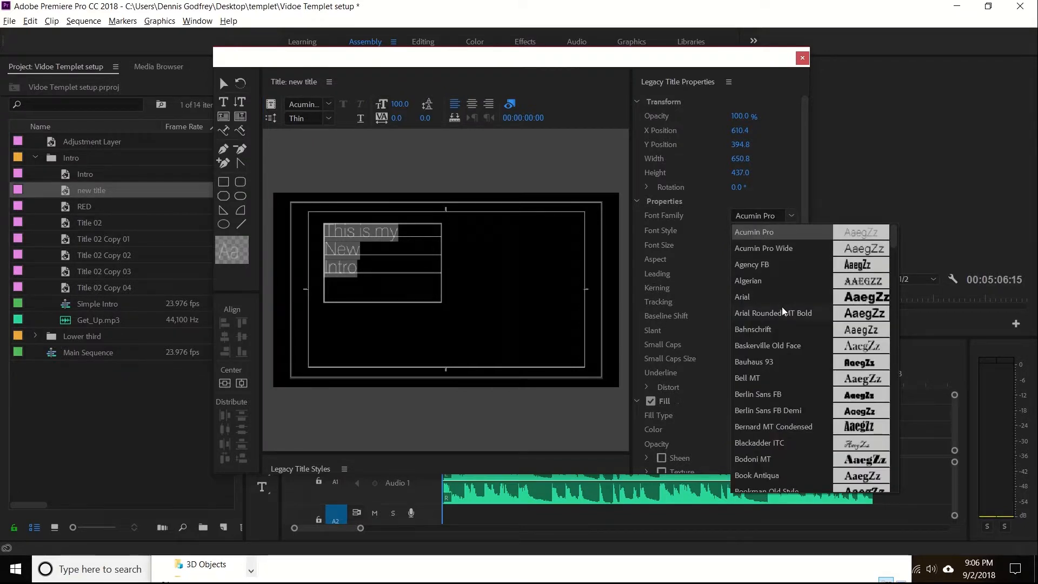
scroll(826, 332, down, 2)
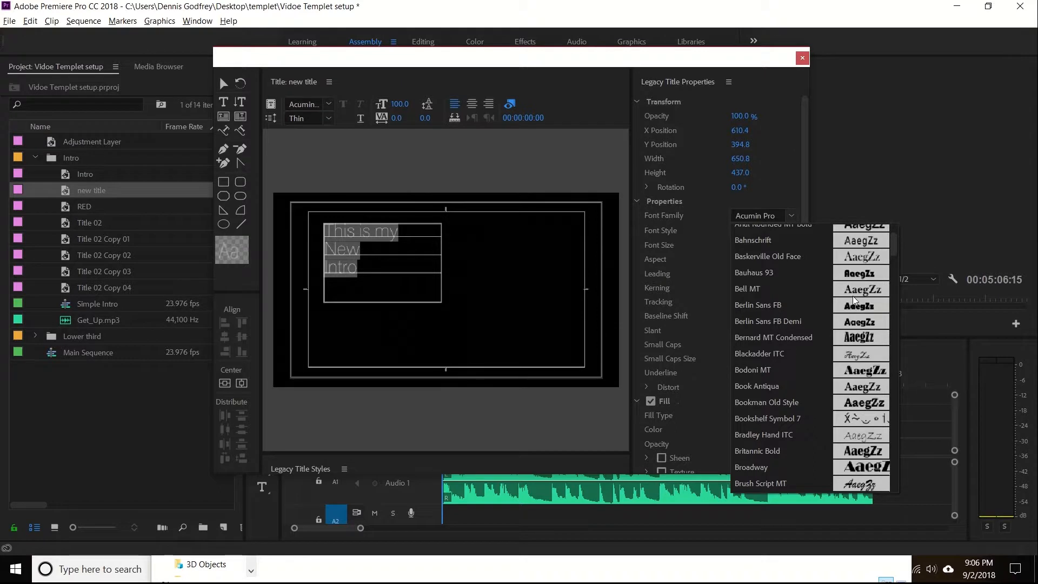
scroll(854, 325, down, 2)
scroll(854, 300, down, 2)
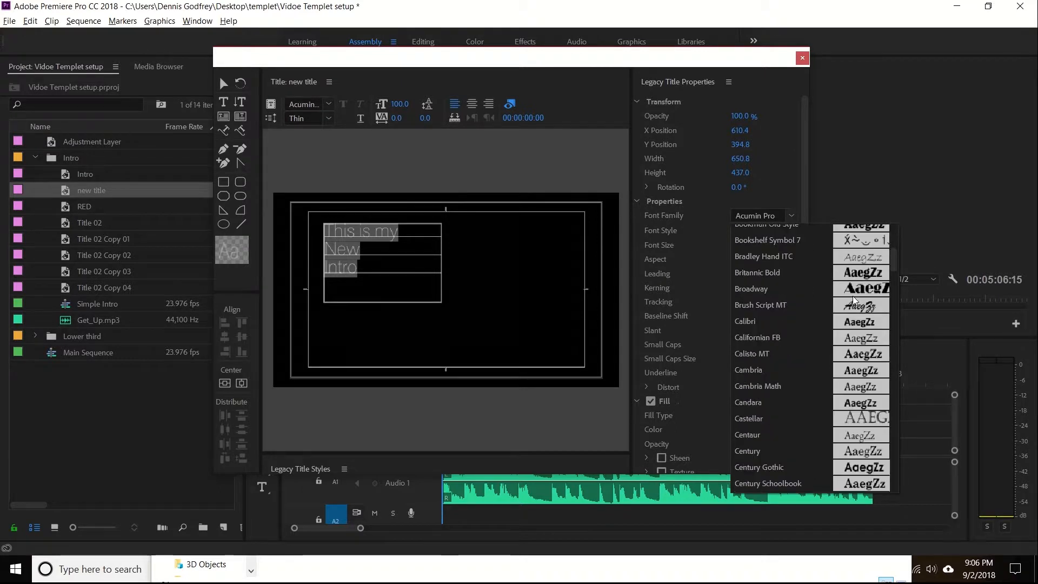
scroll(809, 327, down, 3)
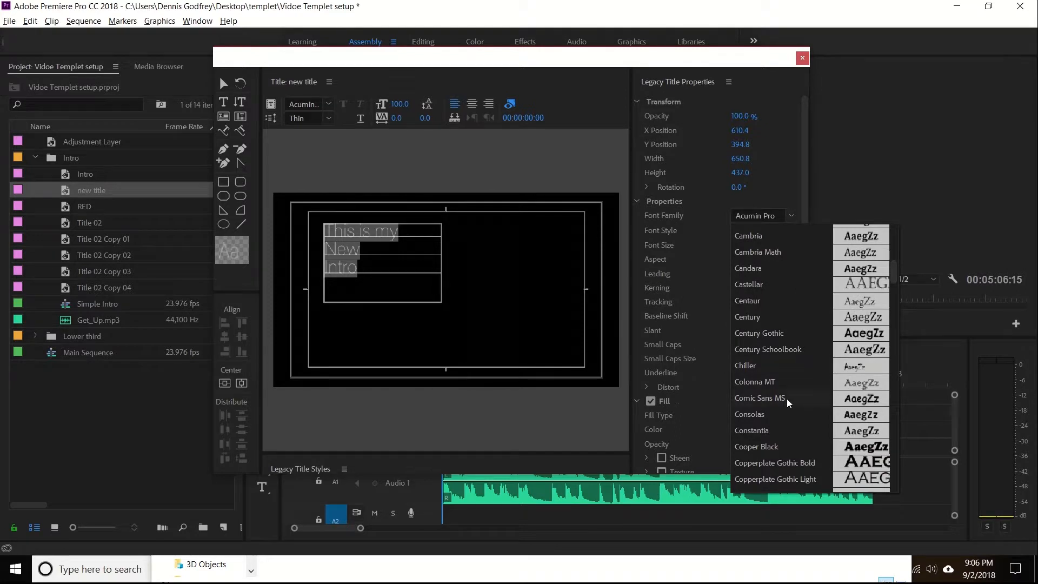
scroll(809, 358, down, 2)
scroll(808, 358, down, 2)
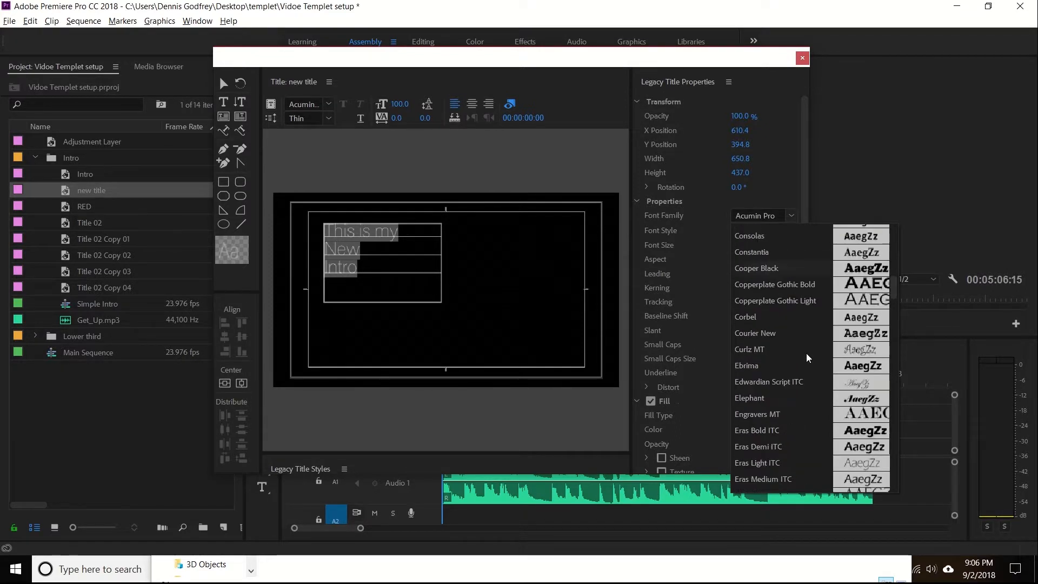
click(760, 369)
click(791, 216)
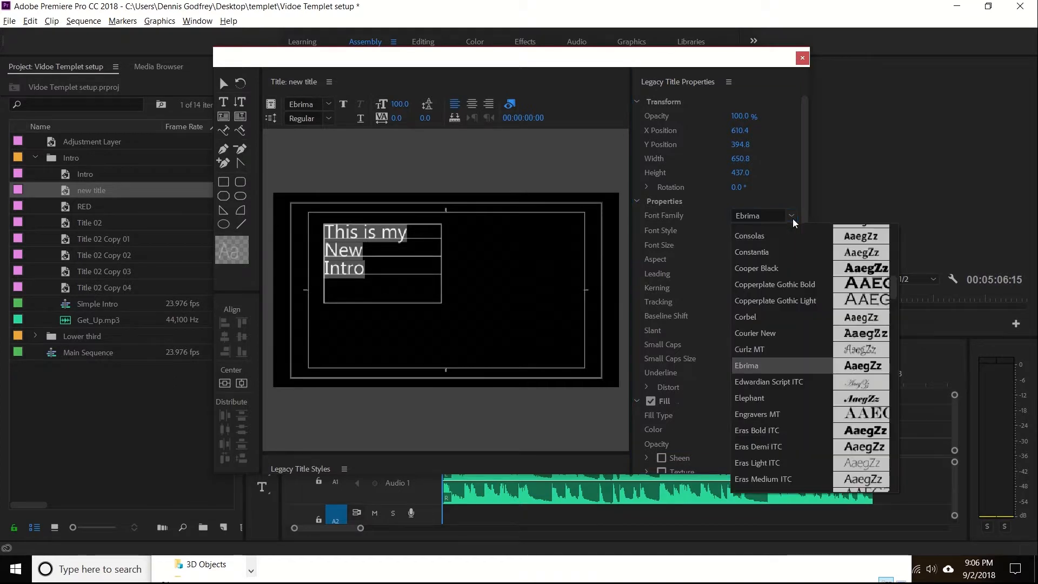
scroll(789, 427, down, 3)
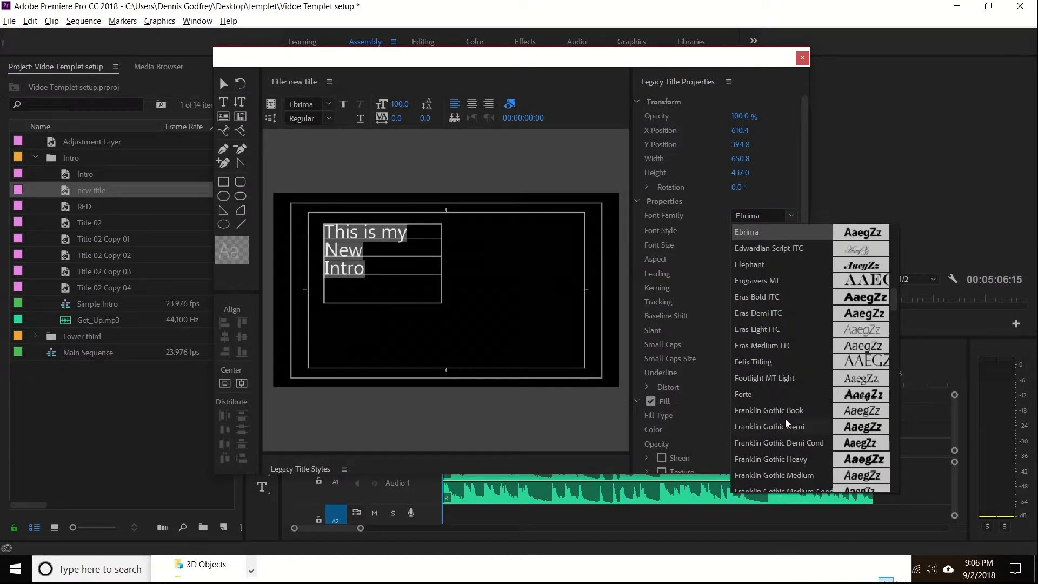
scroll(787, 423, down, 3)
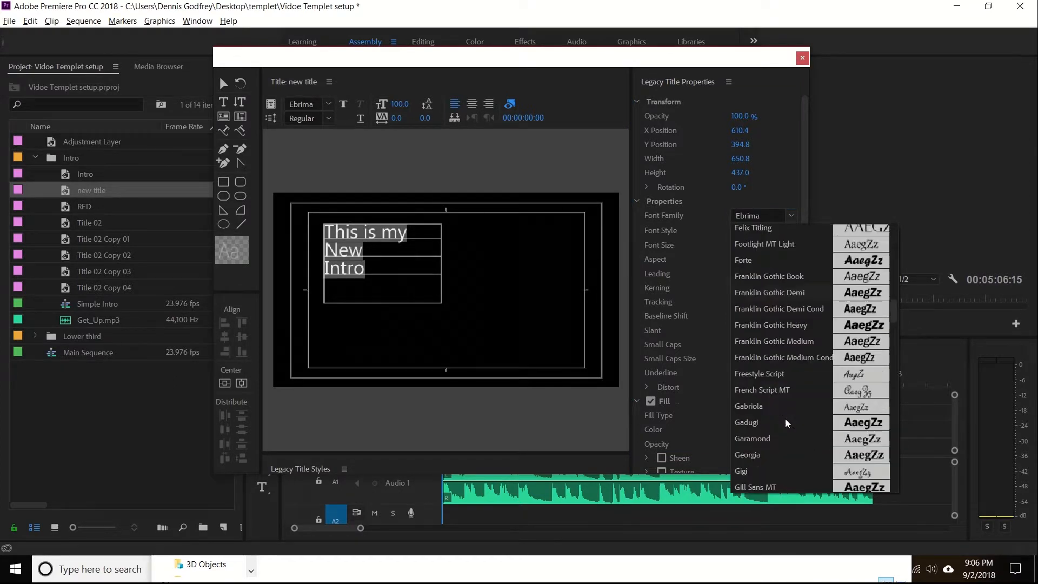
click(748, 456)
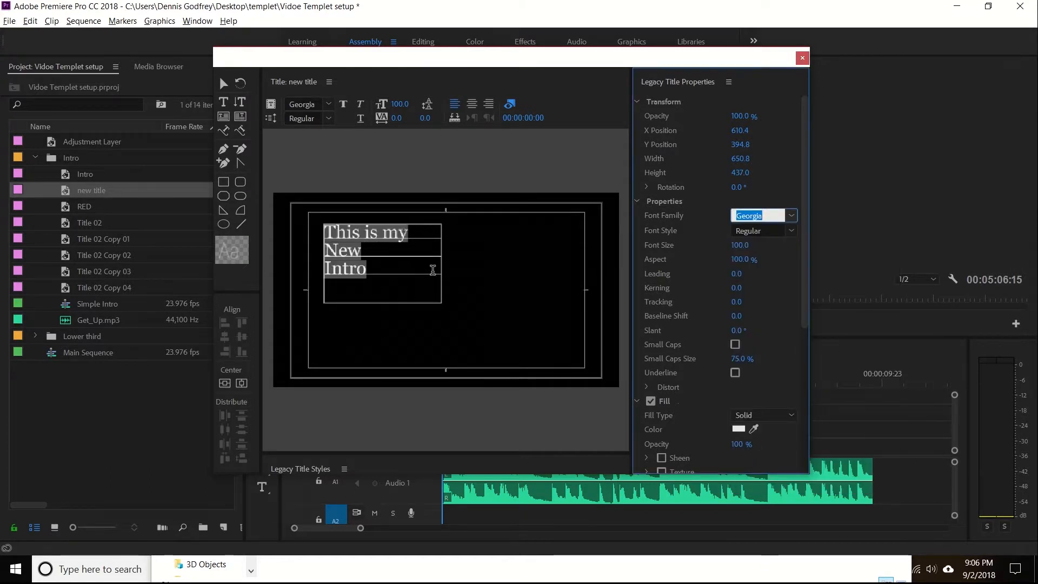
Step: Enlarge the title's text box to about 1596 by 910 pixels so that it nearly fills the frame's safe area
click(460, 264)
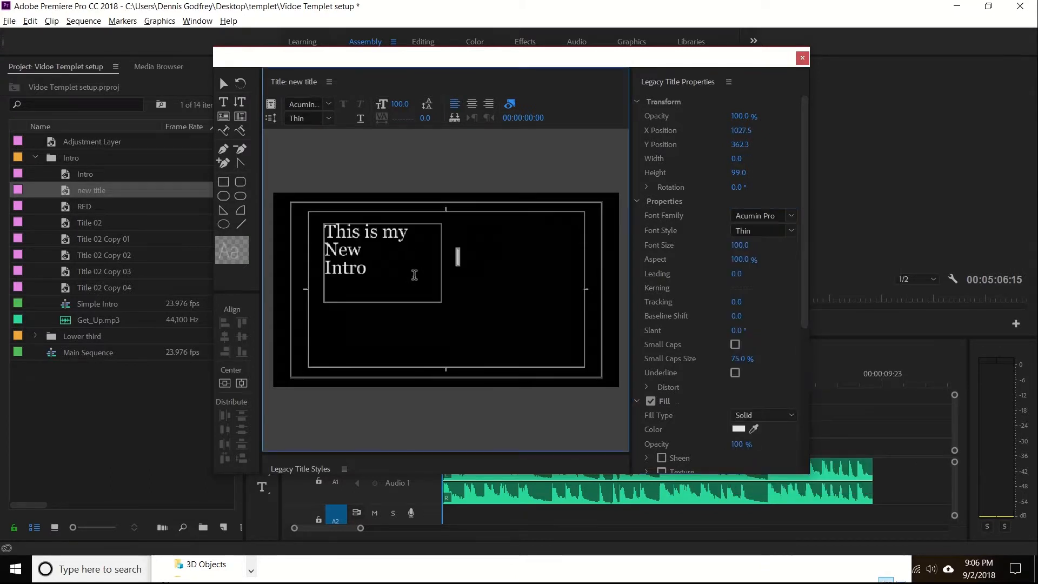
click(411, 232)
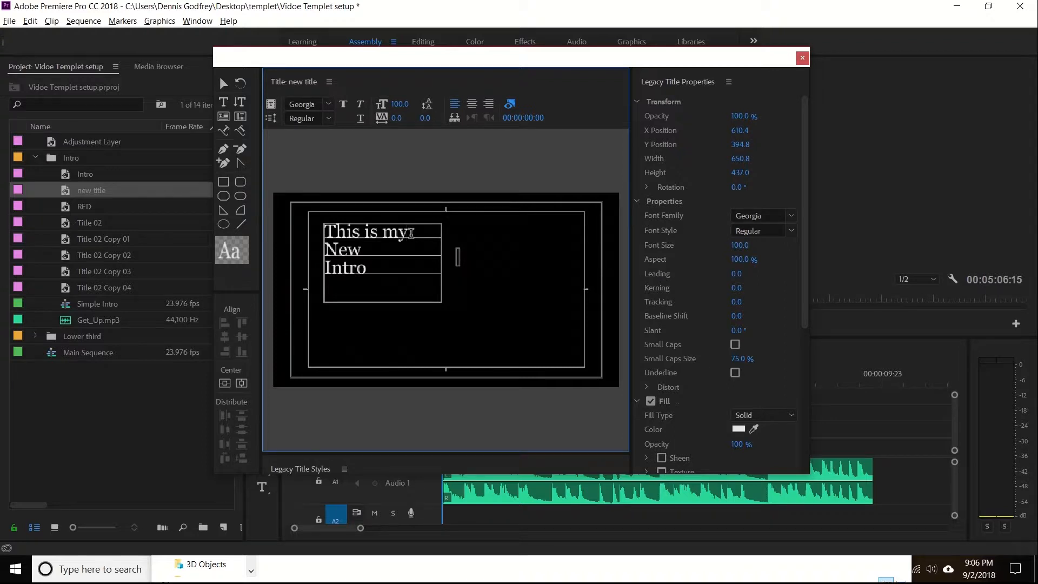
drag(410, 233, 326, 232)
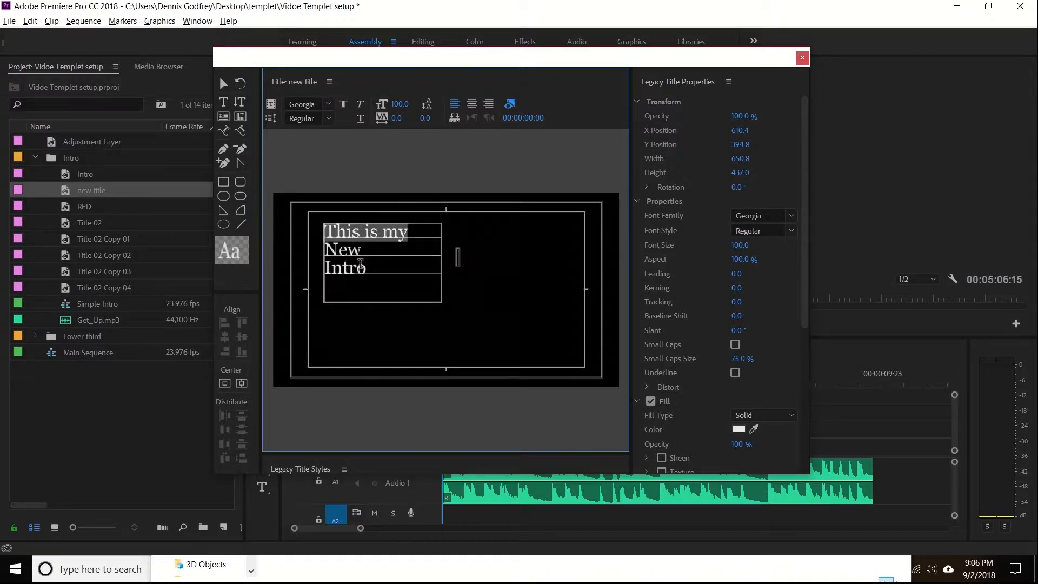
click(223, 84)
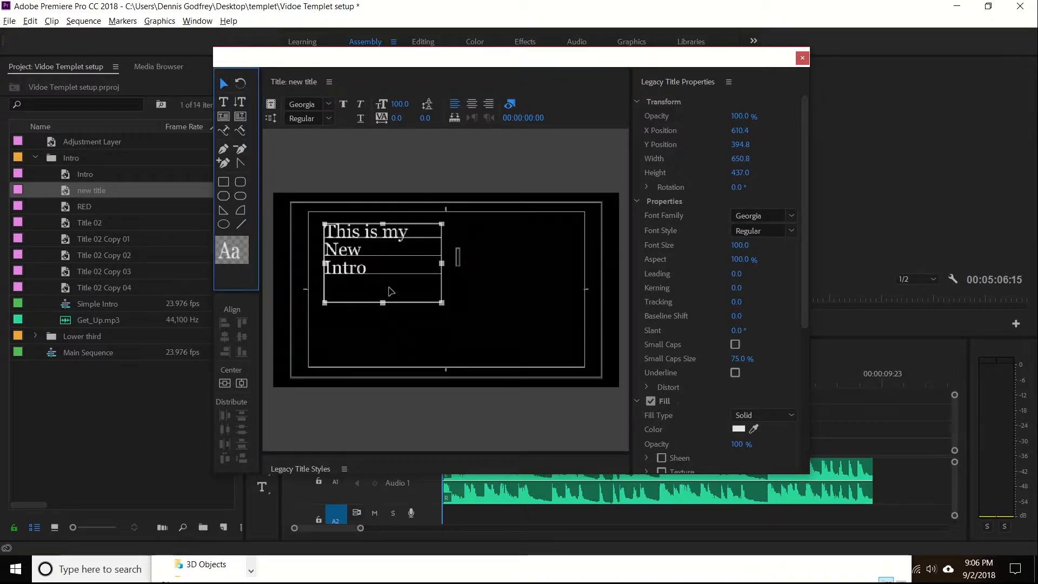
drag(420, 290, 599, 379)
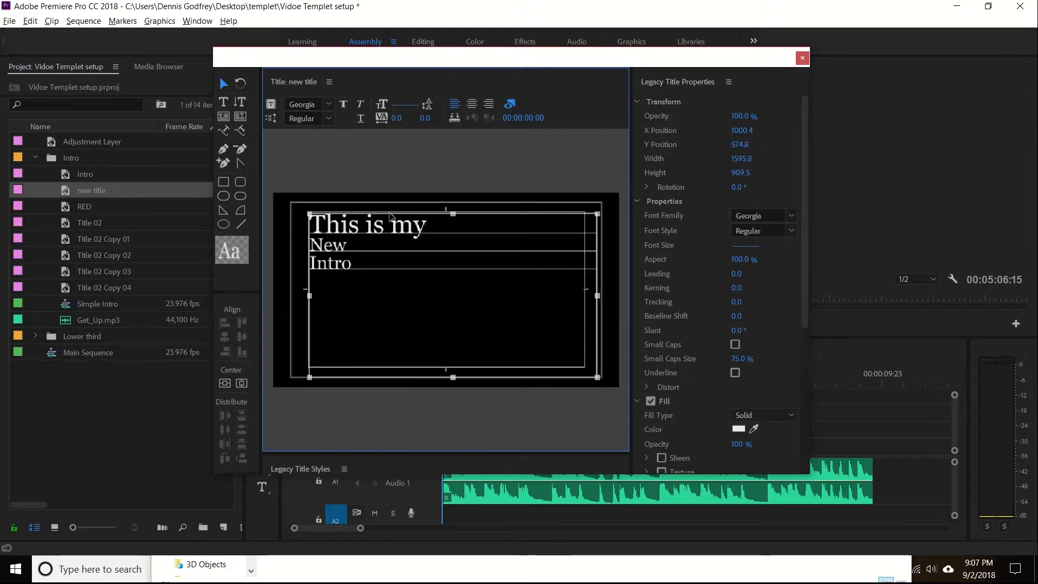
Step: Set the font size of the line "This is my" to 326 and that of "New" to 253
click(230, 102)
drag(310, 225, 426, 226)
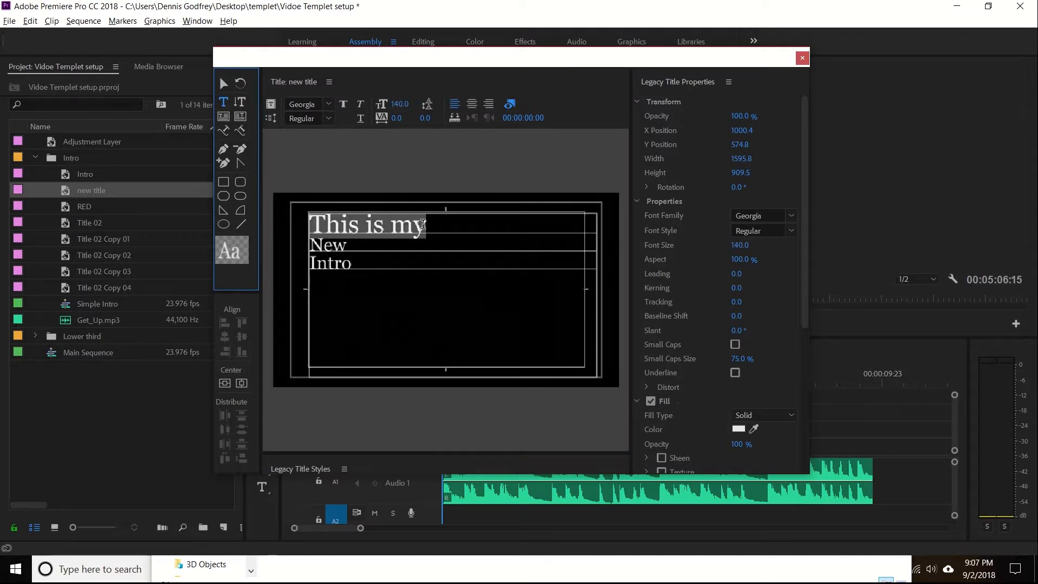
drag(739, 247, 840, 247)
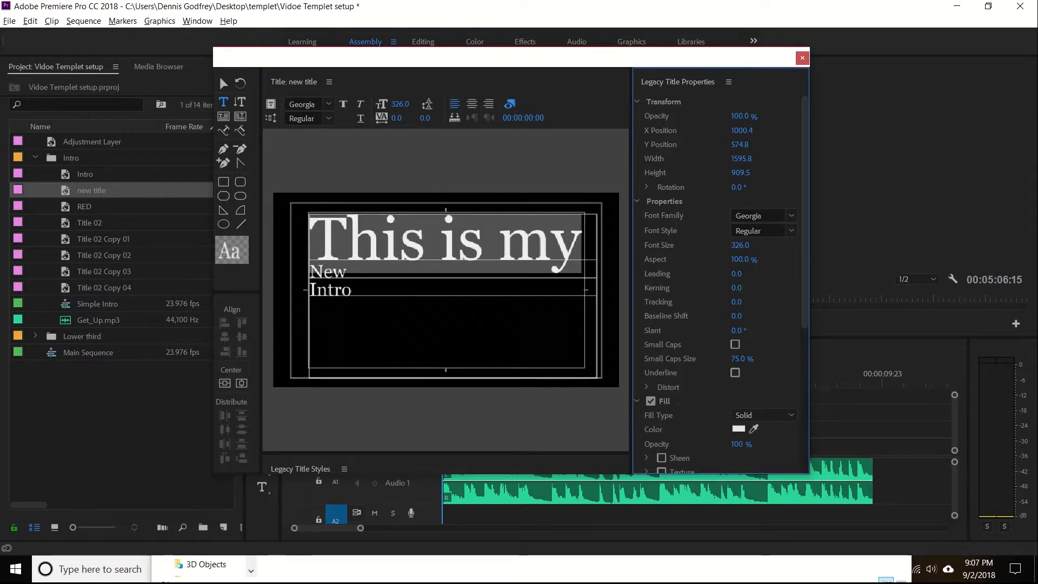
click(344, 278)
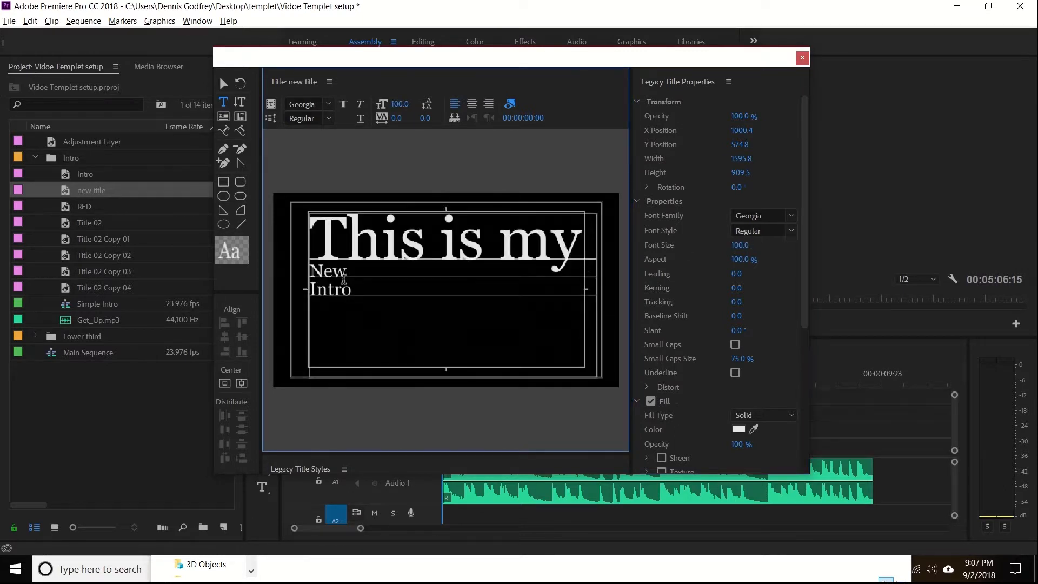
drag(349, 272, 307, 272)
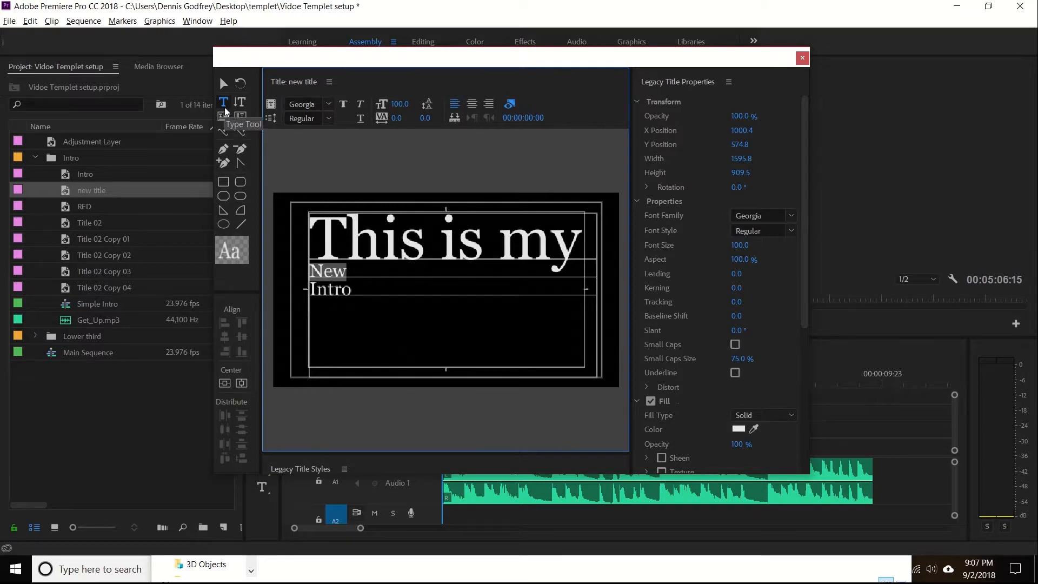
drag(737, 245, 779, 245)
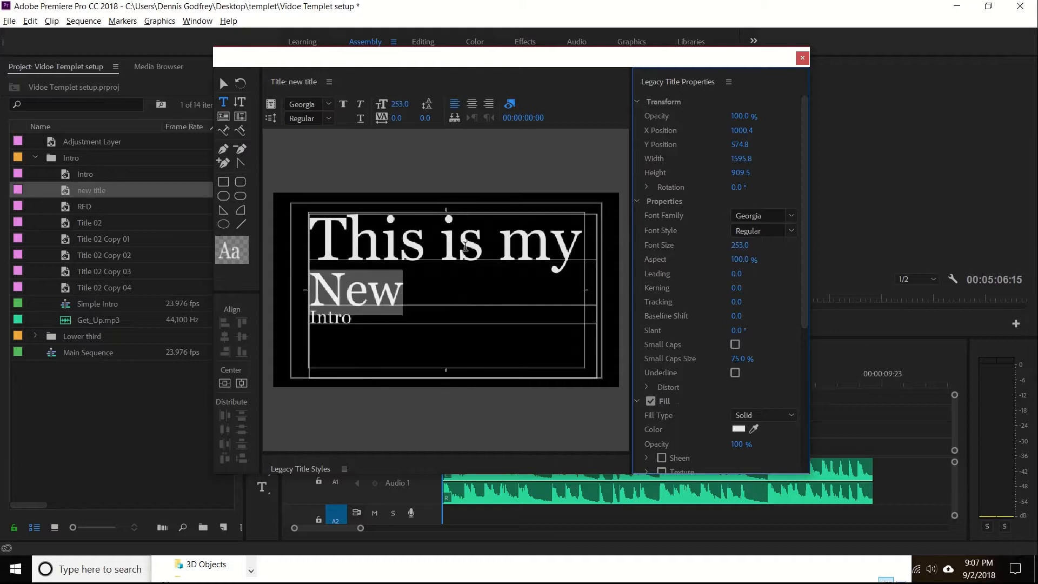
Step: Join "Intro" onto the "New" line and set the font size of "New Intro" to 329
click(402, 292)
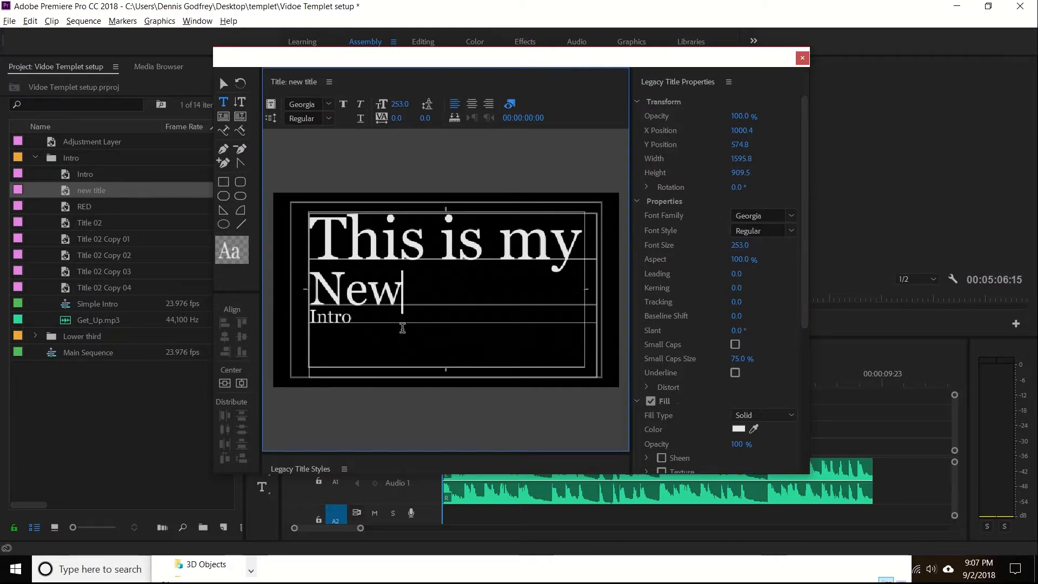
key(Delete)
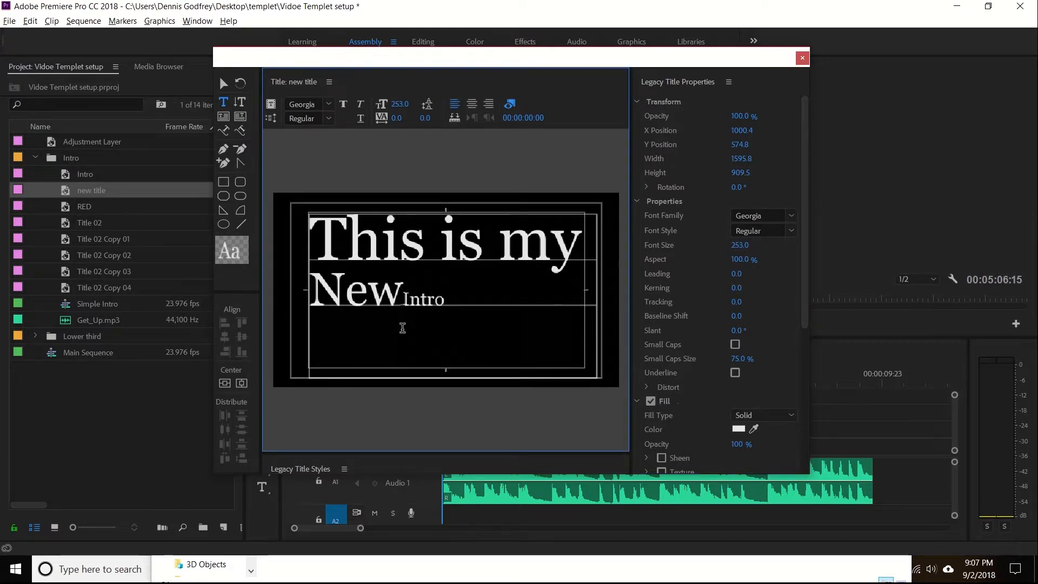
drag(470, 295, 318, 289)
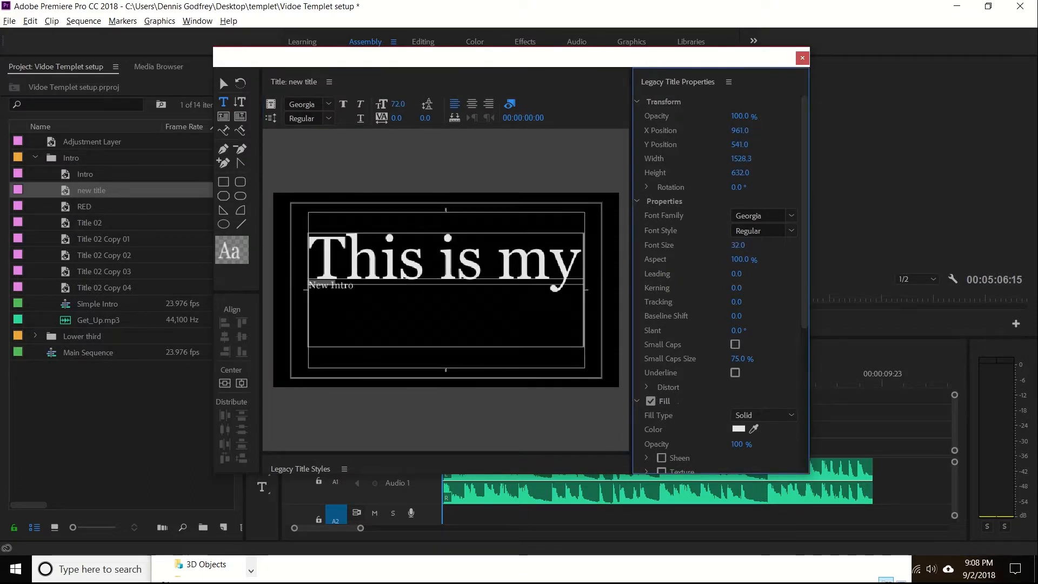
drag(740, 245, 889, 245)
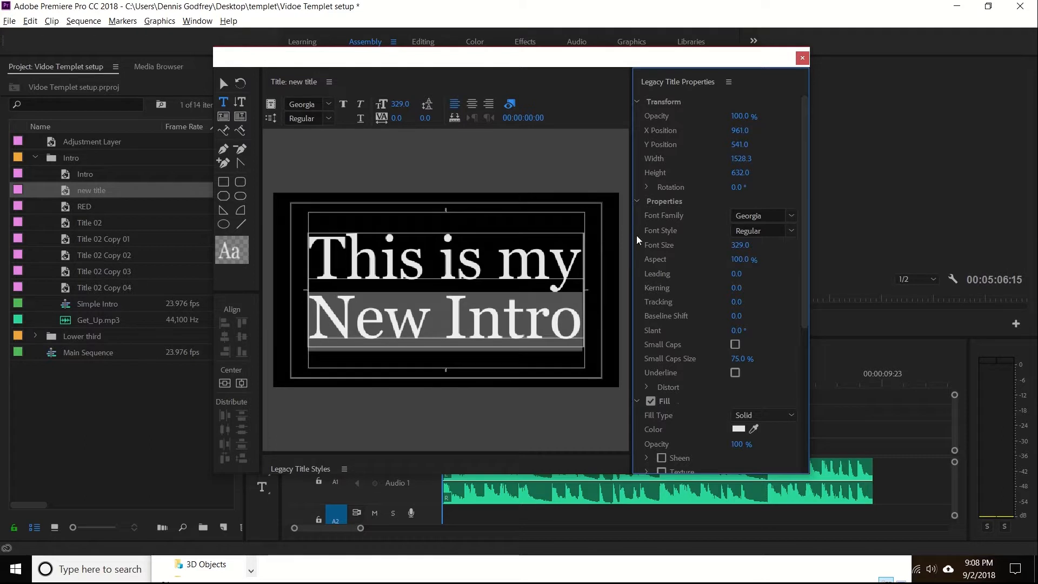
Step: Center the text box in the title frame and deselect it
click(223, 84)
click(225, 384)
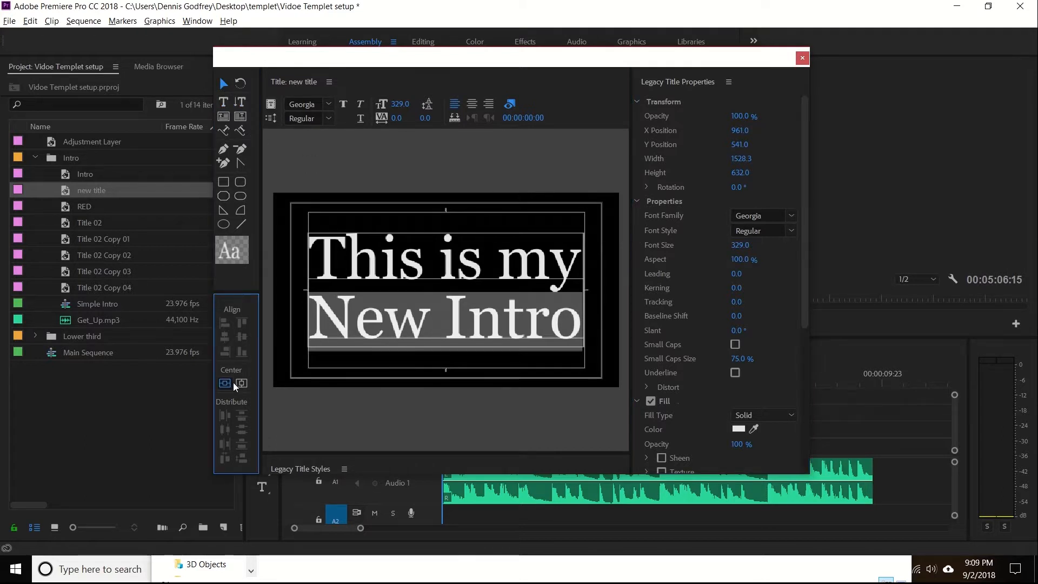
click(439, 171)
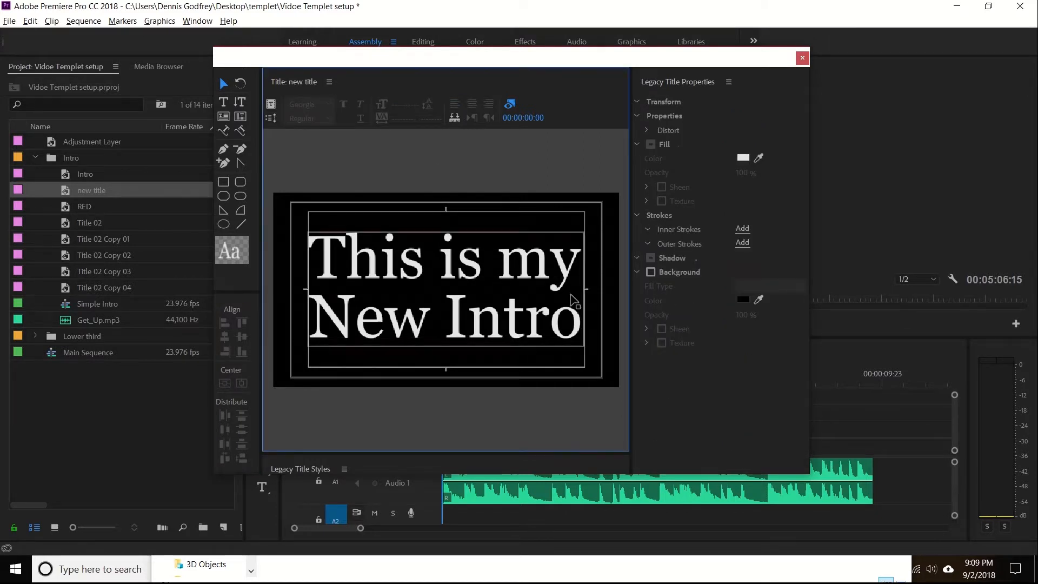
Step: Select the title text box and examine its fill, stroke, shadow and background properties
click(544, 290)
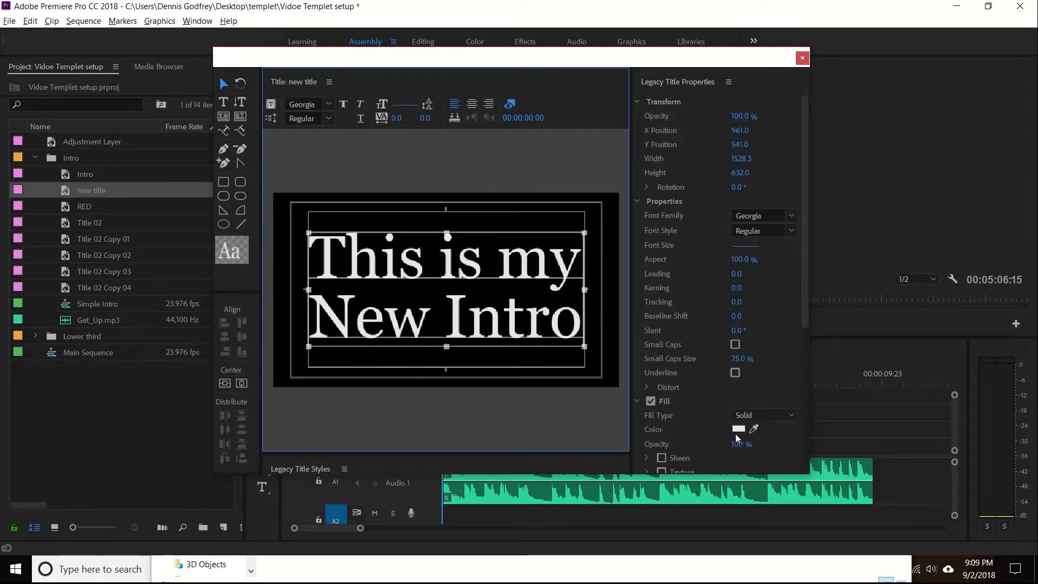
scroll(683, 450, down, 1)
scroll(699, 394, down, 2)
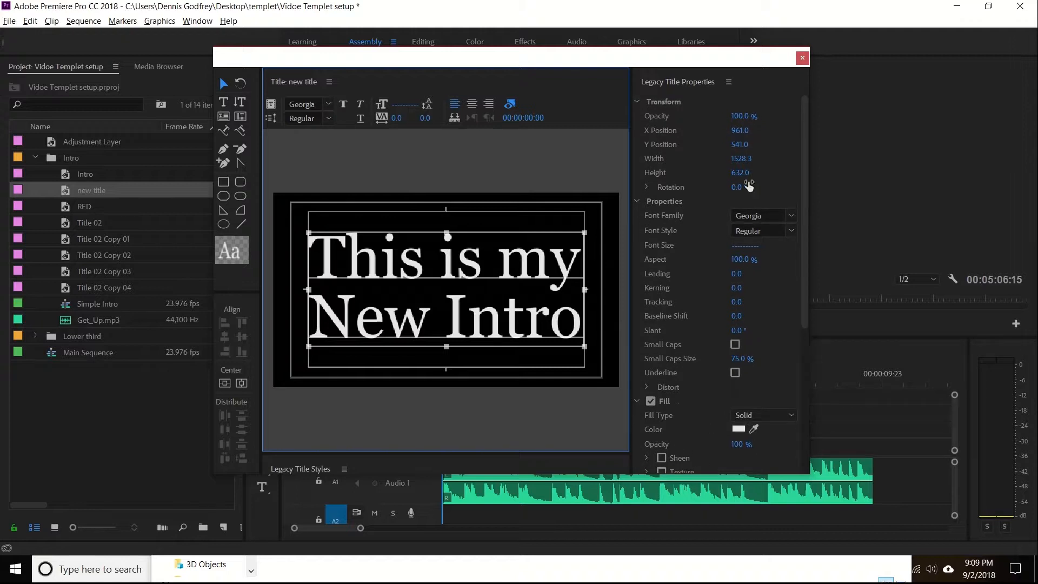
scroll(718, 358, down, 10)
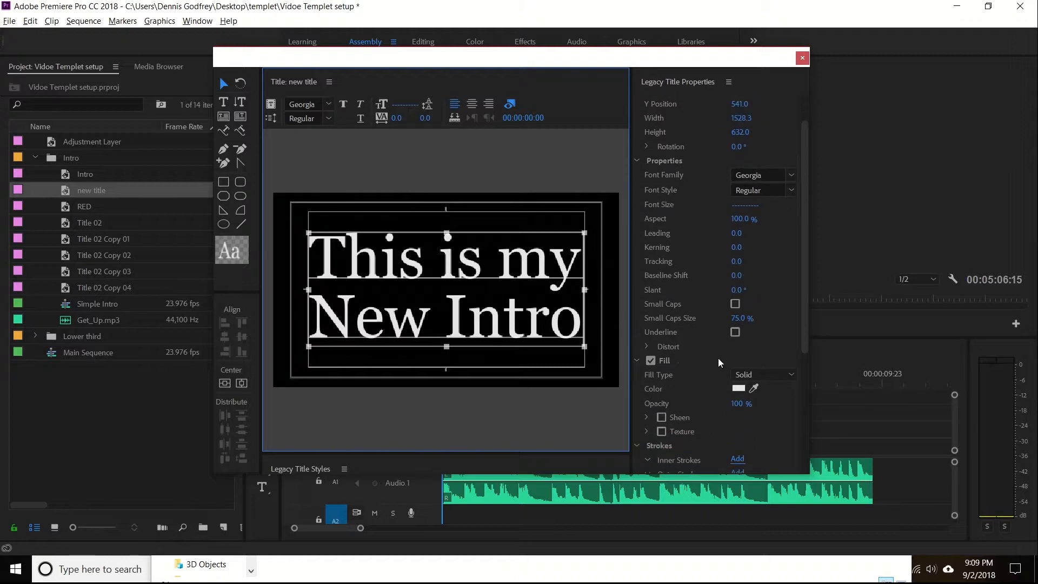
scroll(678, 293, down, 5)
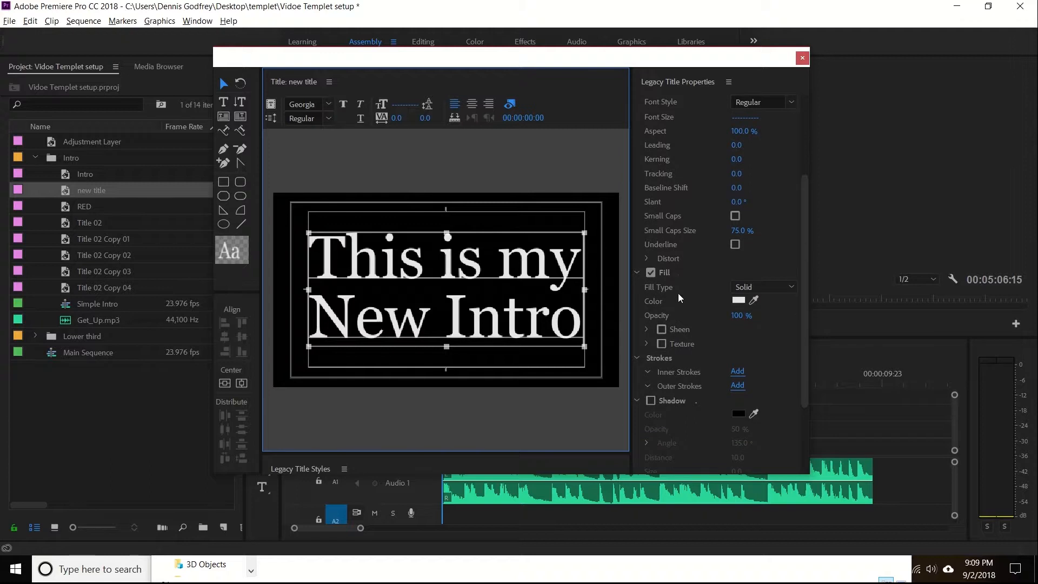
scroll(657, 430, down, 2)
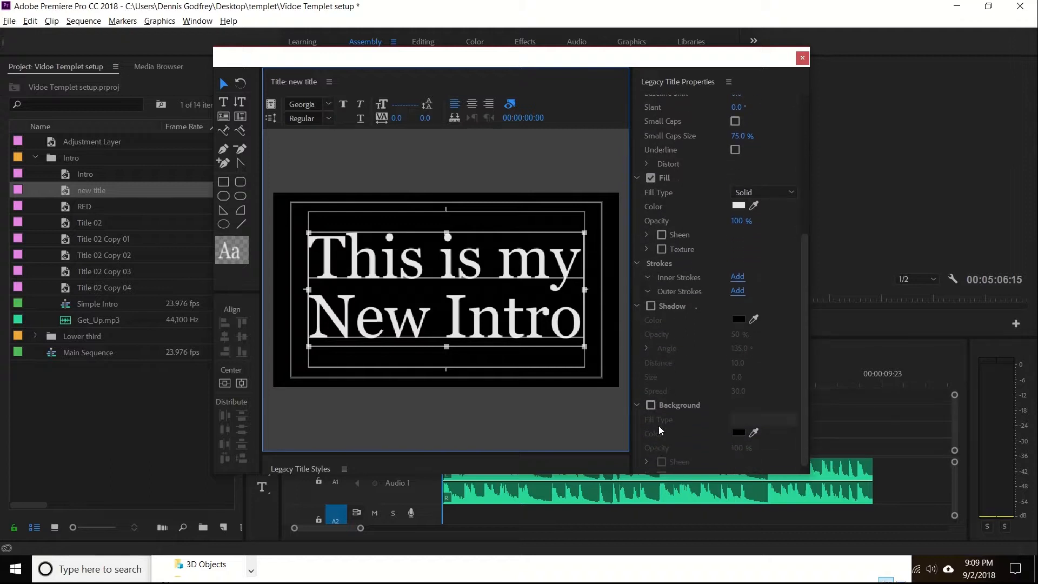
Step: Close the legacy title editor
scroll(679, 376, up, 1)
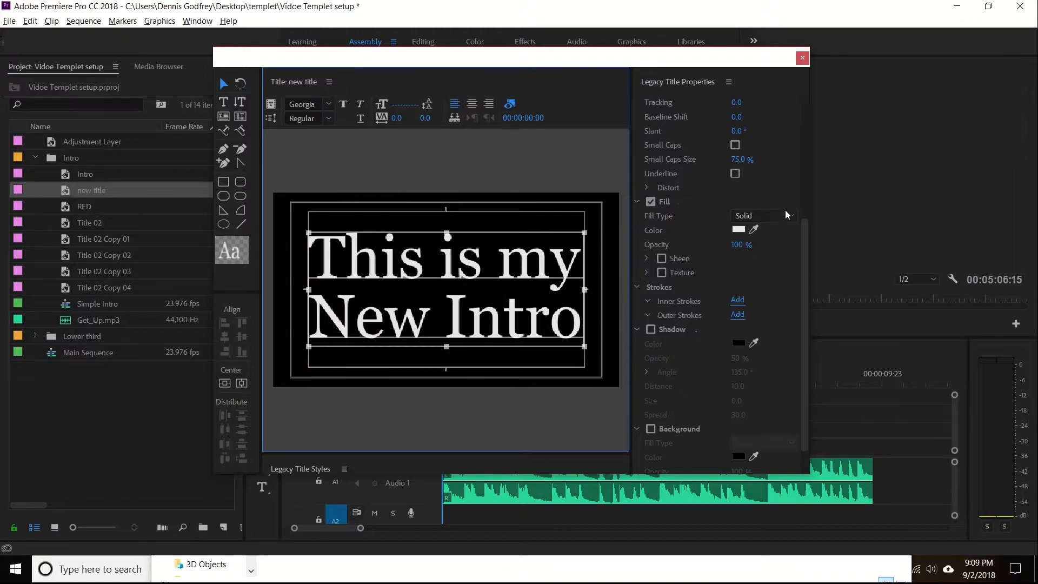
click(802, 60)
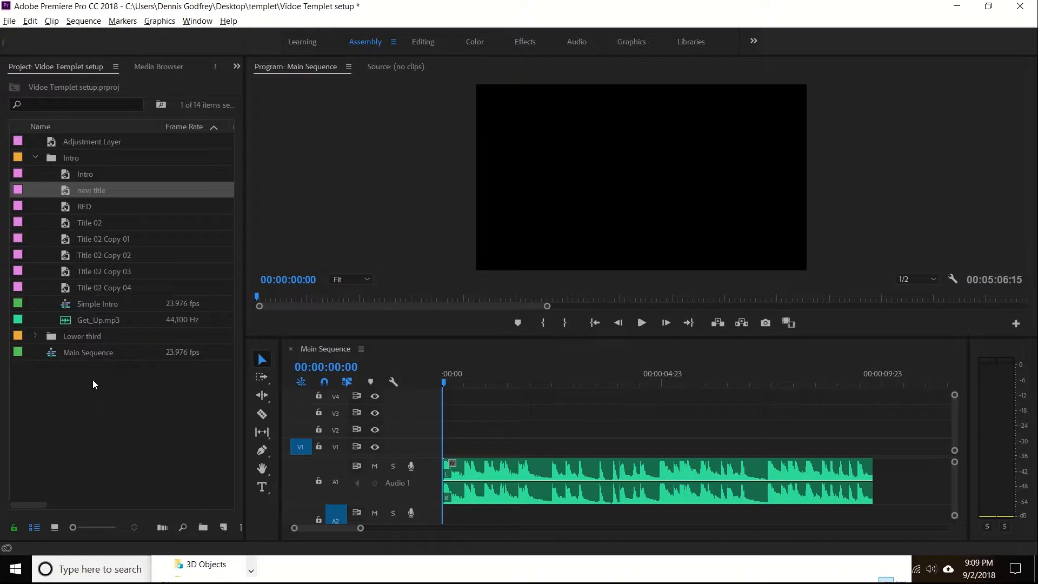
Step: Reopen "new title" from the Intro bin to view its title properties, and close the title editor again
click(85, 187)
click(81, 222)
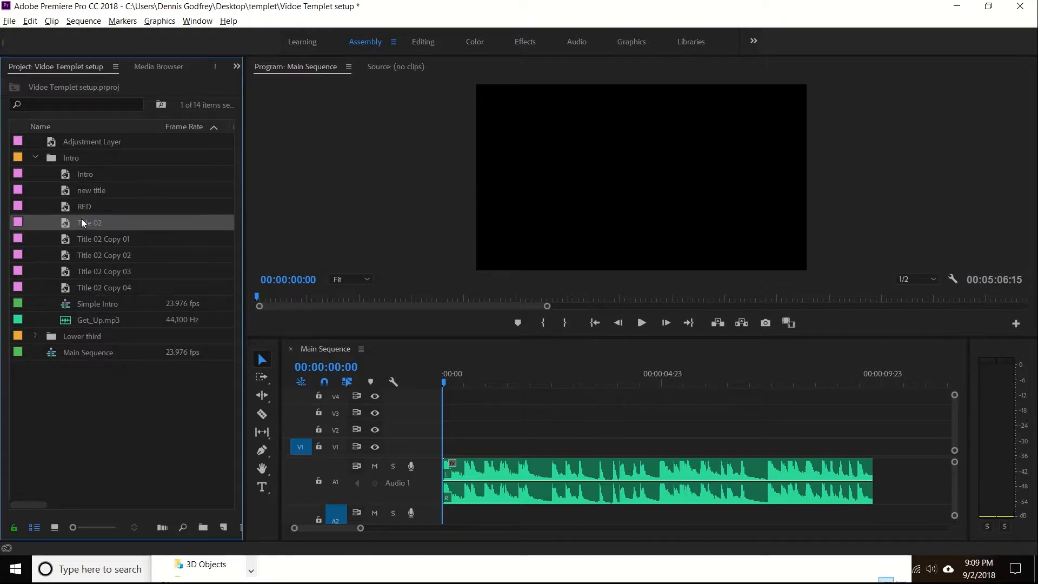
double_click(76, 193)
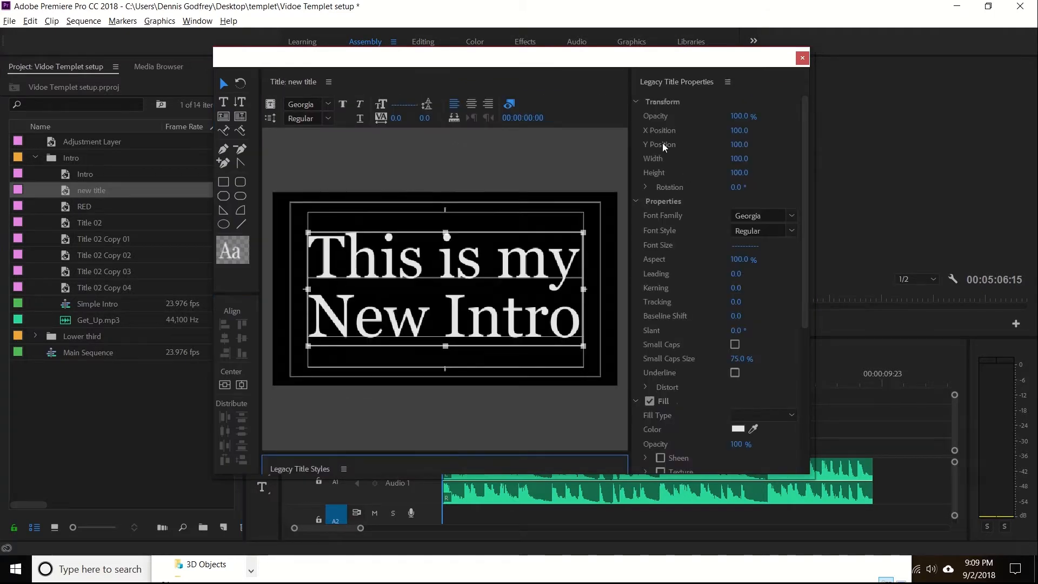
click(803, 58)
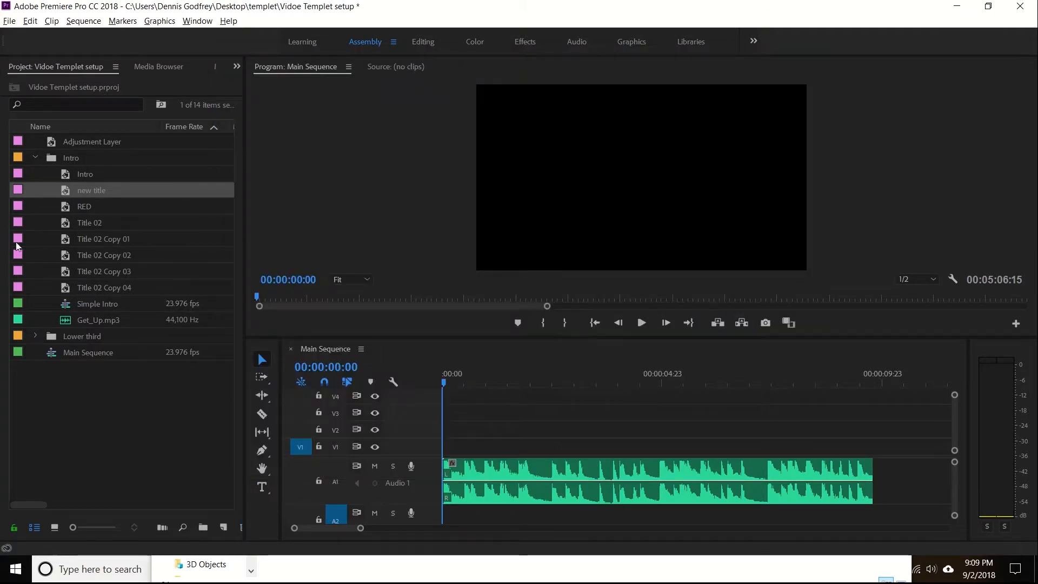
Step: Place "new title" at the start of video track V1 and extend its end to about 00:00:04:23
drag(80, 190, 444, 445)
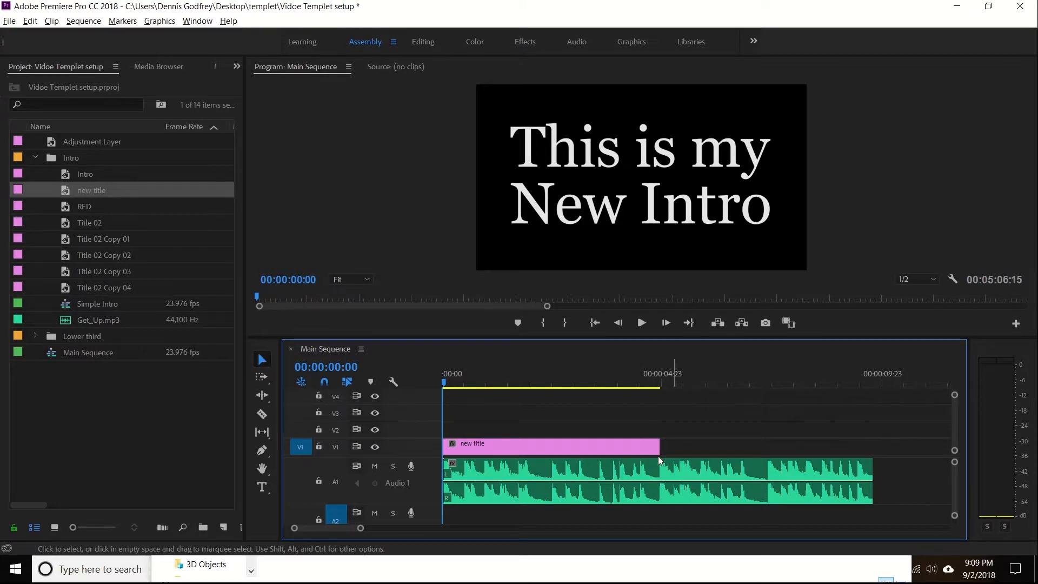
drag(657, 448, 674, 448)
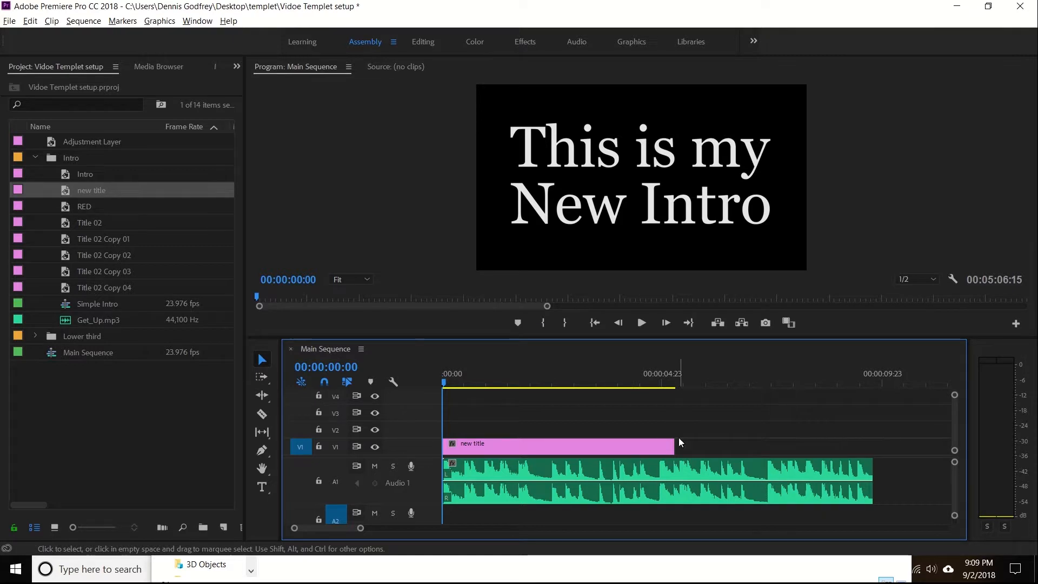
drag(672, 451, 663, 449)
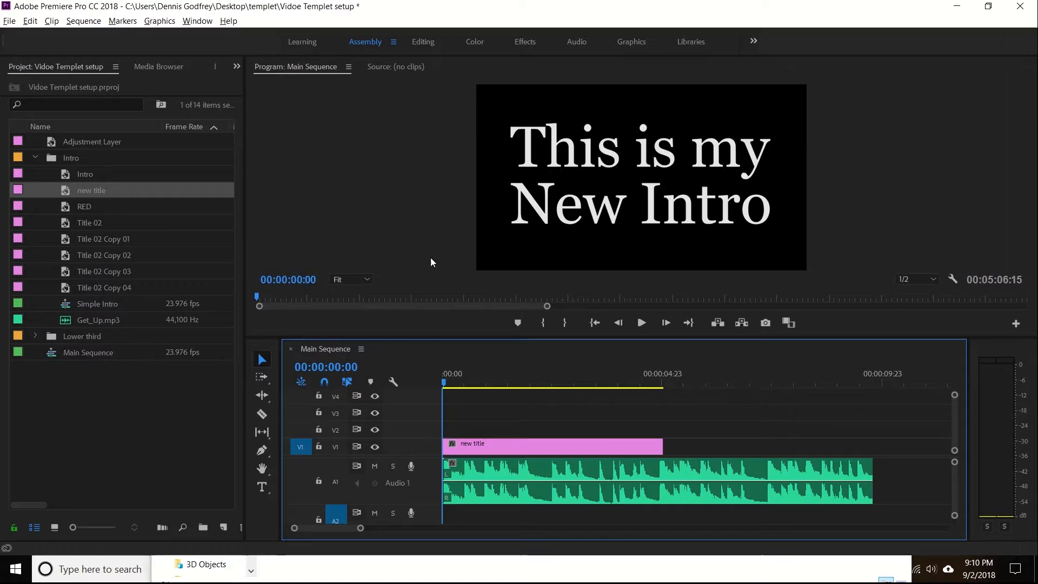
Step: Switch to the Effects workspace, find the Crop video effect and apply it to the "new title" clip
click(524, 43)
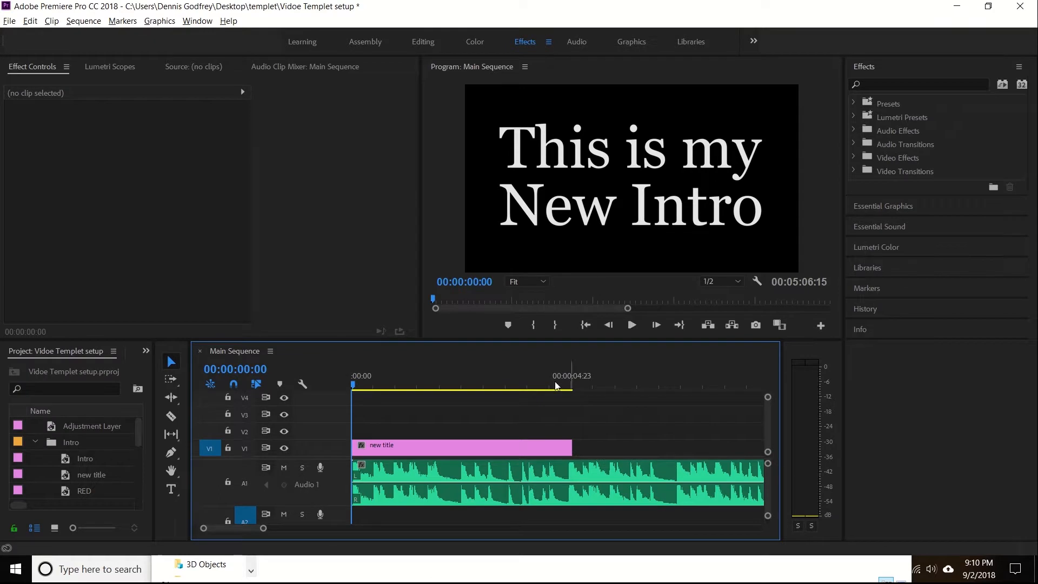
click(901, 84)
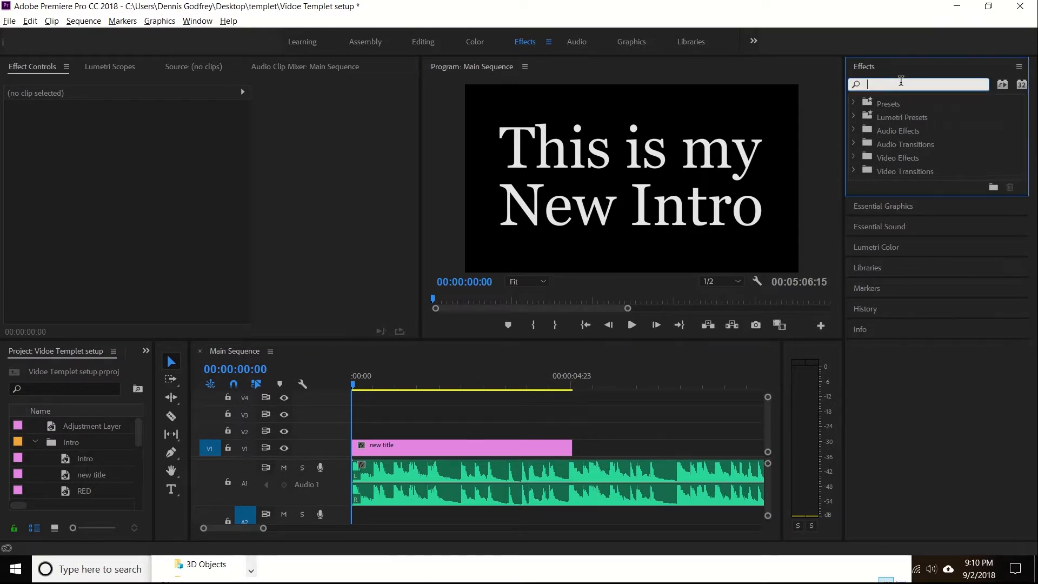
text(cro)
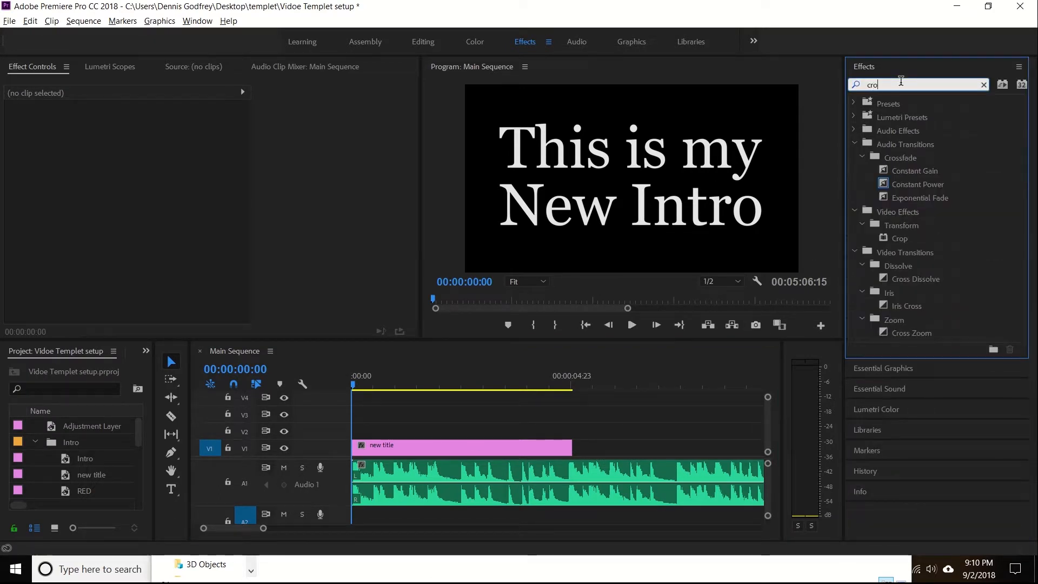
text(s)
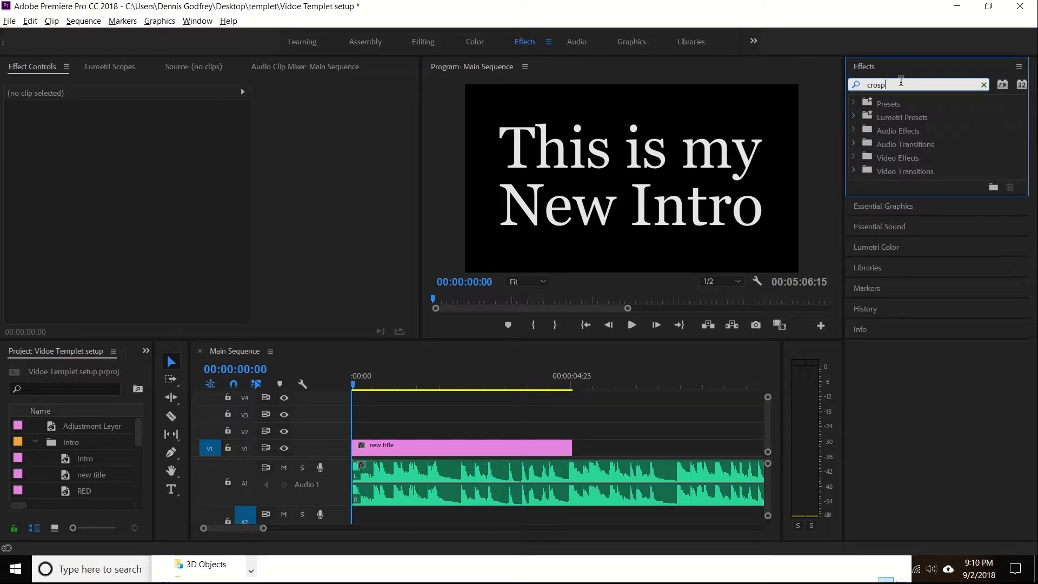
key(BackSpace)
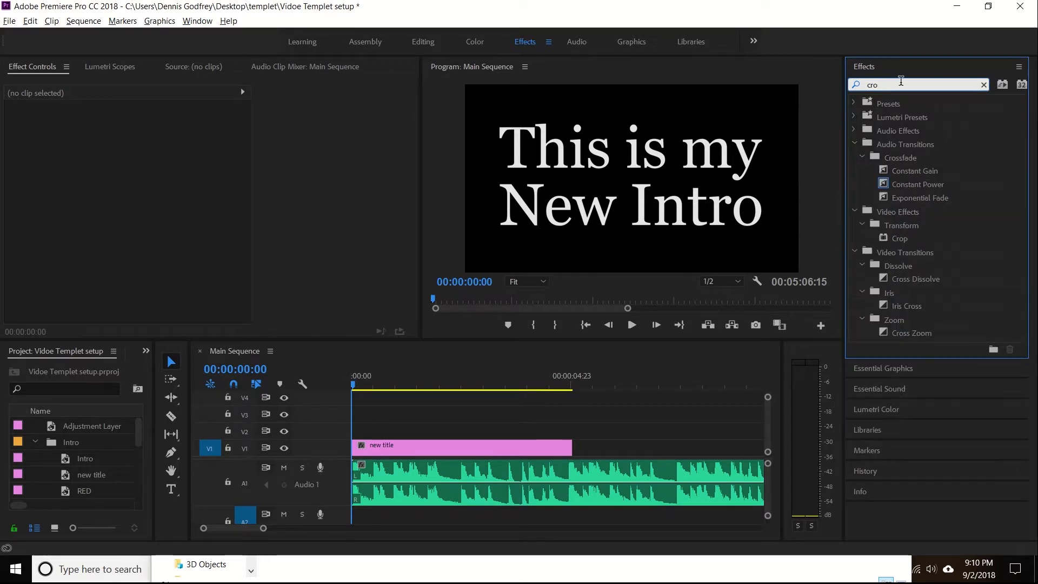
text(p)
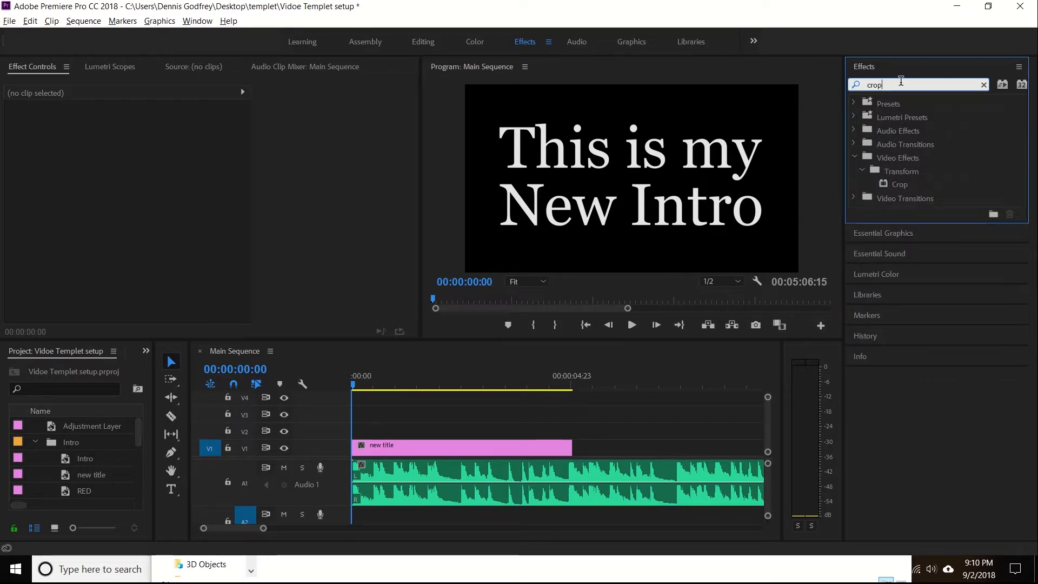
drag(901, 189, 500, 444)
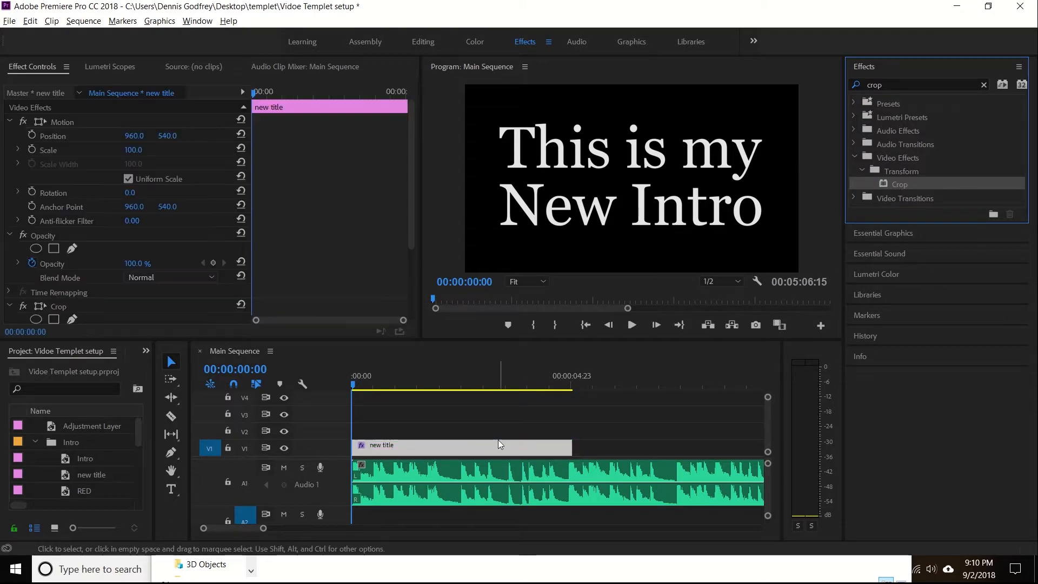
Step: Set the Crop effect's Bottom value to 47% and its Right value to 90%
scroll(208, 173, down, 4)
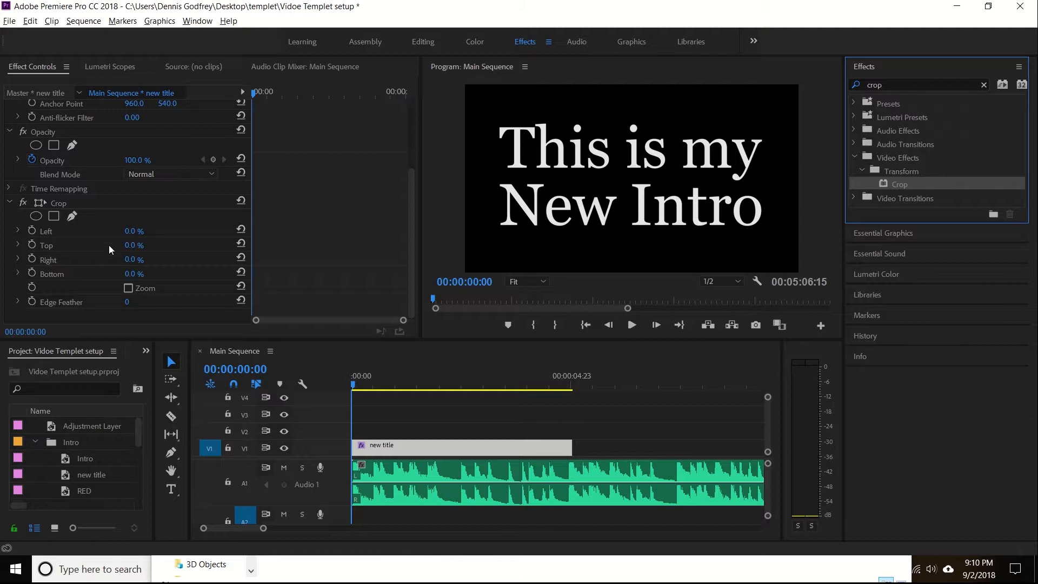
drag(134, 278, 160, 278)
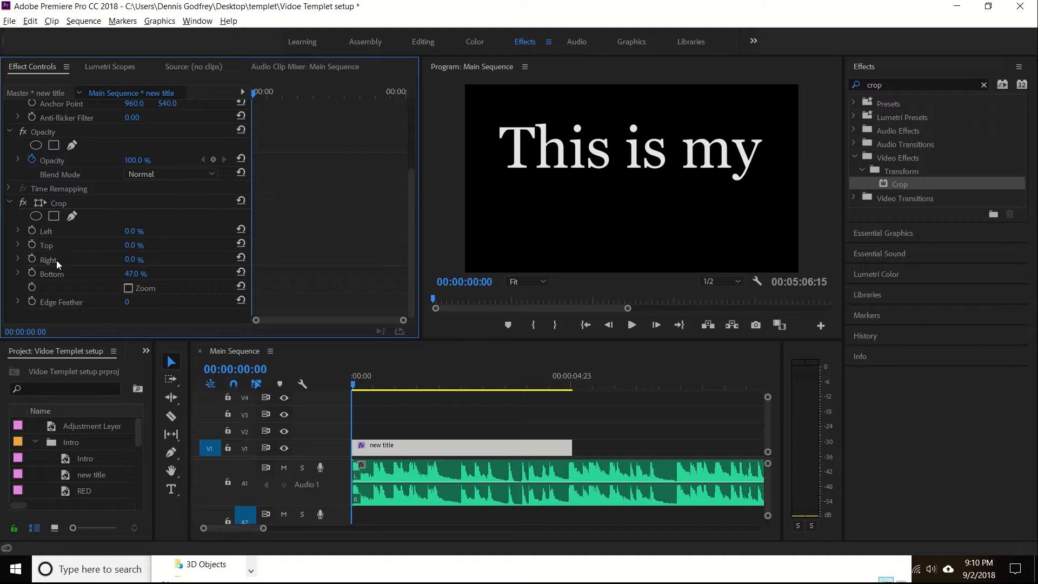
drag(134, 260, 176, 259)
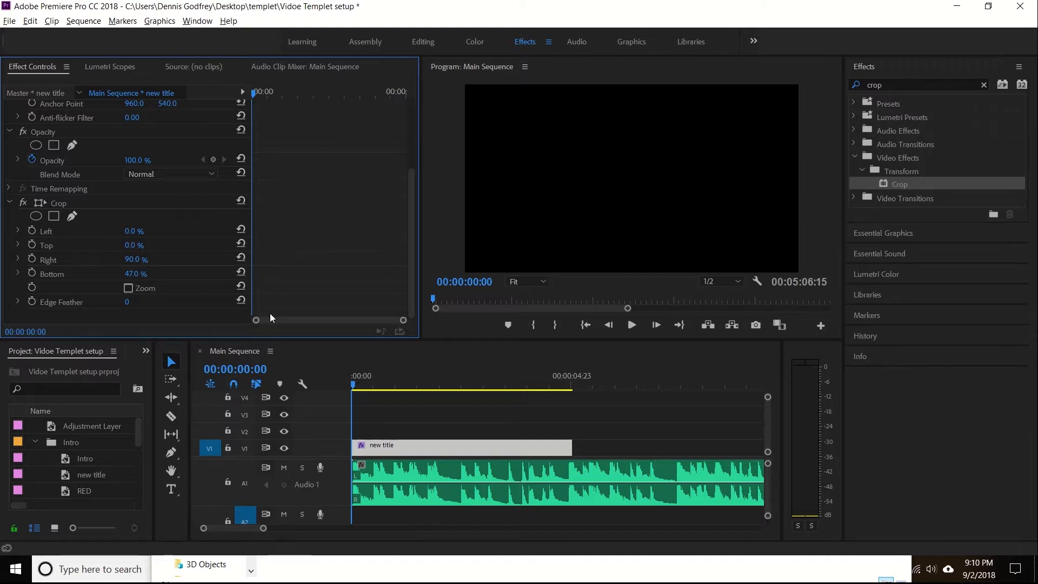
Step: Locate the first music beat and start keyframing the Crop effect's Right value at 00:00:00:11
click(633, 324)
click(632, 325)
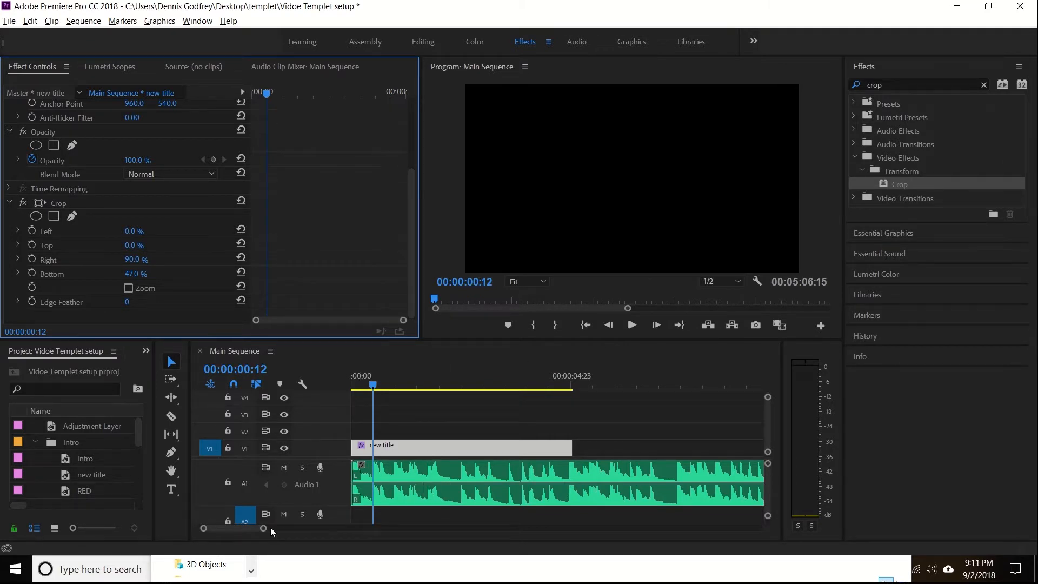
drag(266, 528, 255, 530)
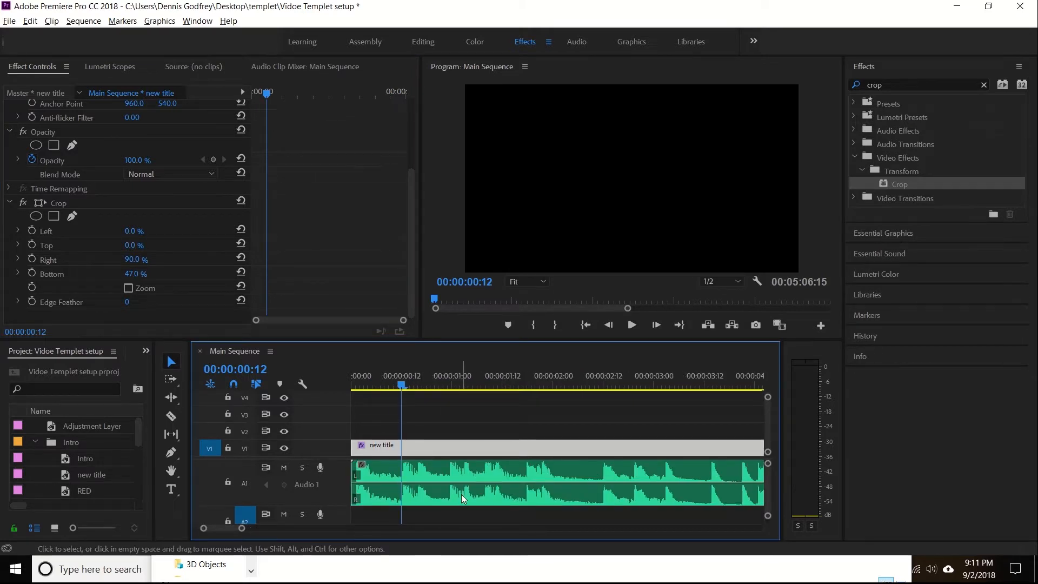
key(Right)
key(Left)
key(Left)
click(64, 233)
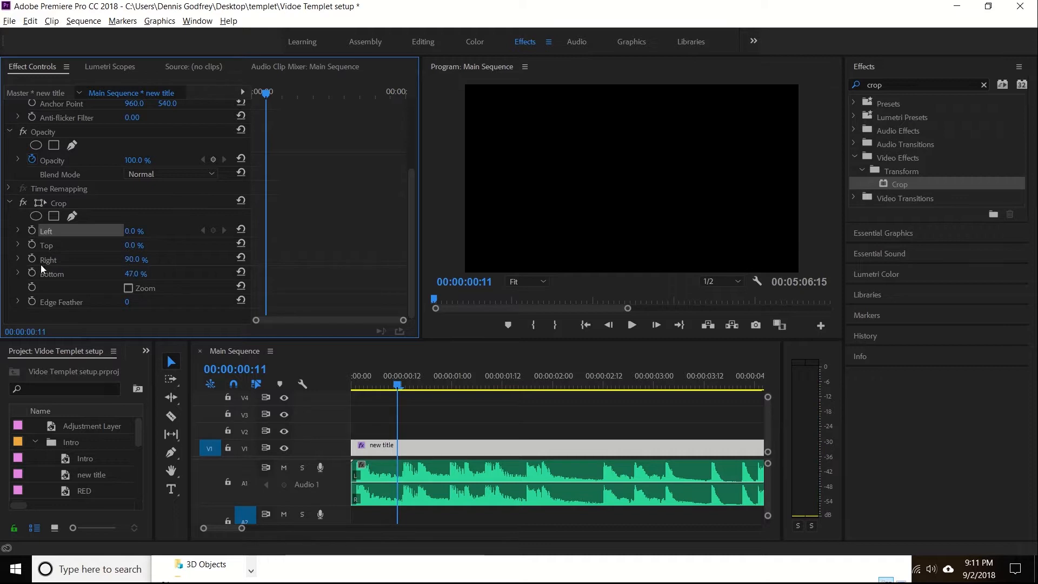
click(31, 259)
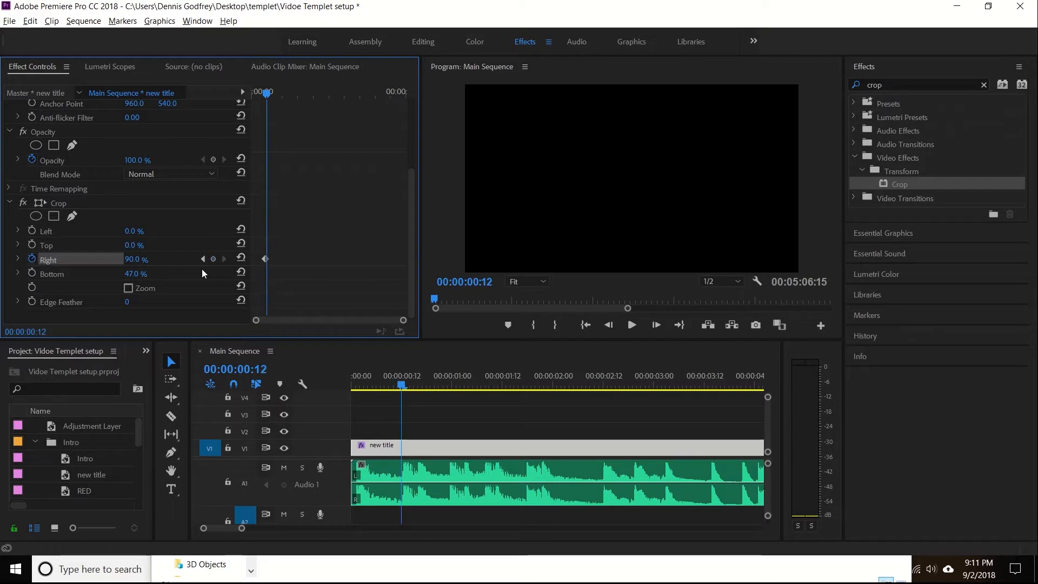
Step: Set Crop Right to 56% at 00:00:00:12 to reveal the word "This"
key(Right)
key(Left)
key(Right)
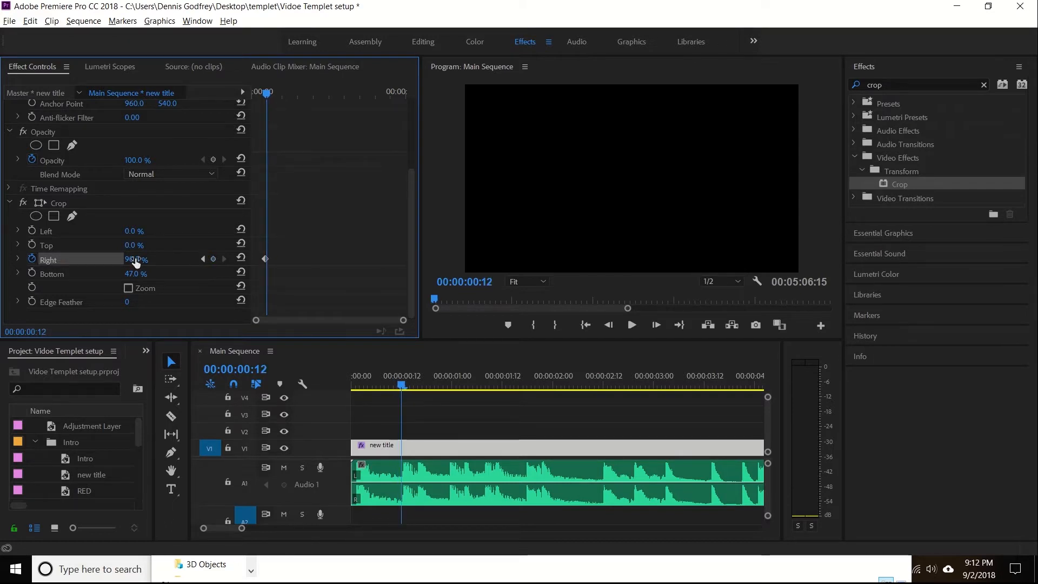
drag(125, 258, 97, 258)
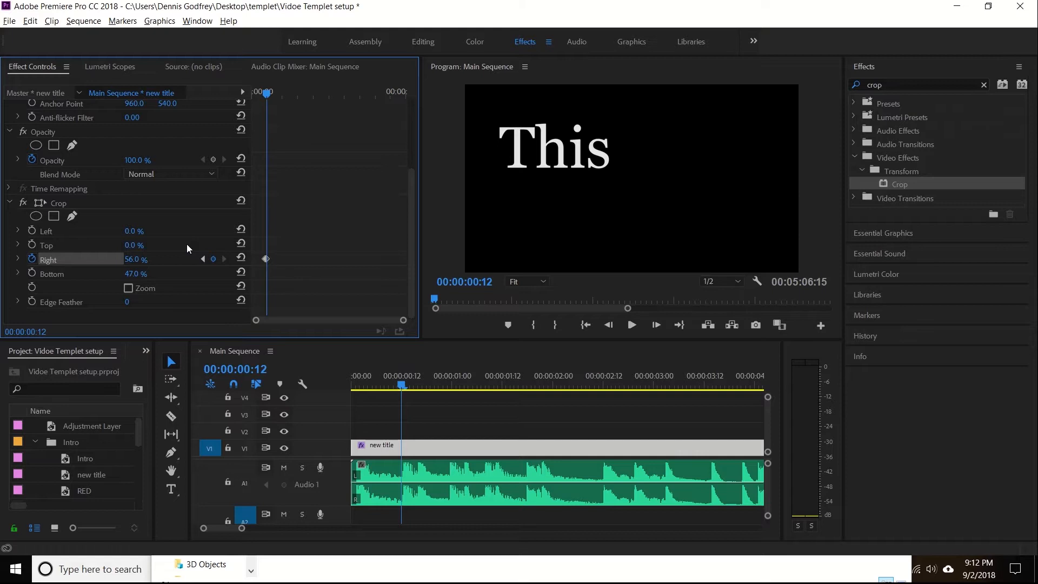
Step: Add a Crop Right keyframe at 00:00:00:22 and set Right to 36% at 00:00:00:23 to reveal "is"
key(Right)
key(Right)
key(Right)
key(Right)
key(Right)
key(Right)
key(Right)
key(Right)
key(Right)
key(Right)
key(Right)
key(Right)
key(Right)
key(Right)
key(Right)
key(Right)
key(Right)
key(Right)
key(Right)
key(Right)
key(Right)
key(Right)
key(Right)
key(Right)
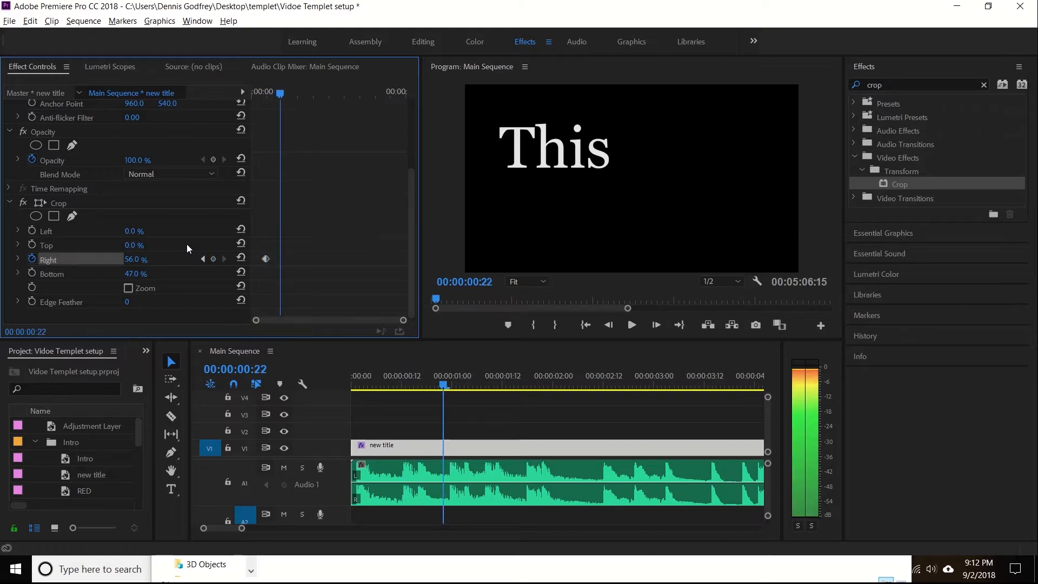
key(Left)
key(Left)
key(Left)
key(Left)
key(Left)
key(Left)
key(Left)
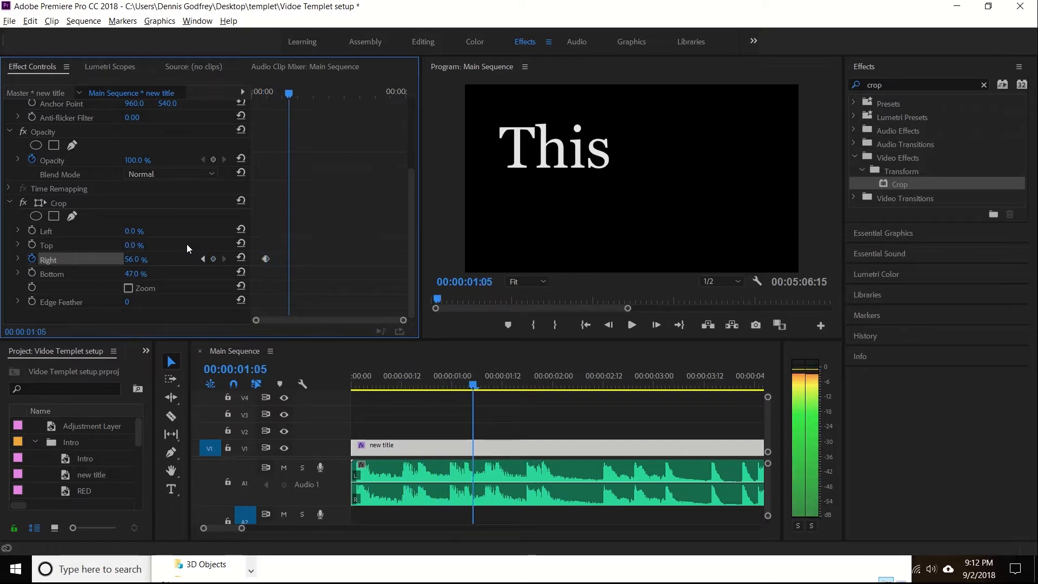
key(Left)
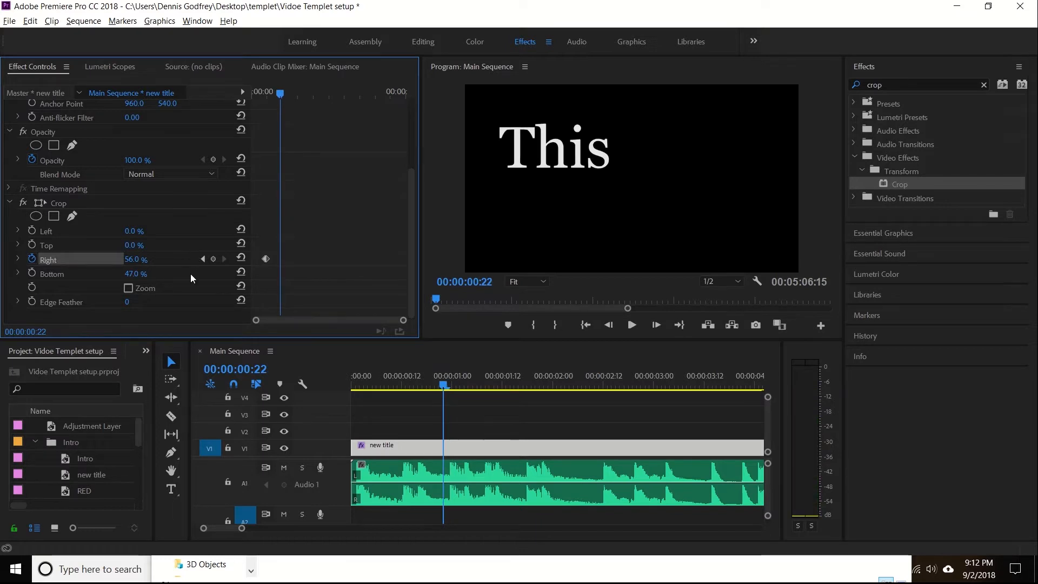
click(214, 260)
key(Right)
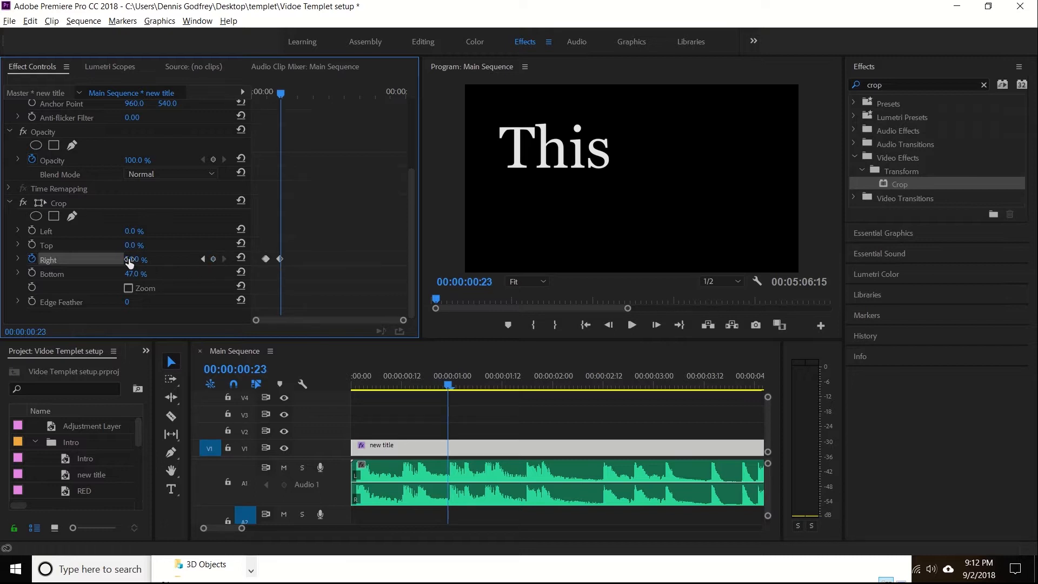
mouse_move(135, 259)
mouse_down()
mouse_move(145, 260)
mouse_move(125, 259)
mouse_move(139, 261)
mouse_up()
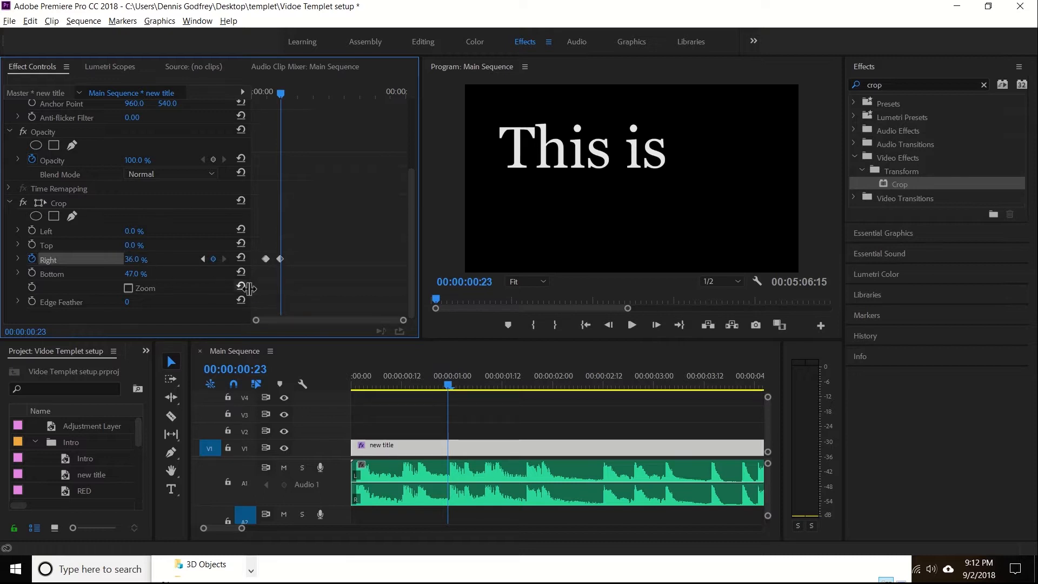
Step: Add a Crop Right keyframe at 00:00:01:20 and set Right to 0% just after it to reveal "my"
key(space)
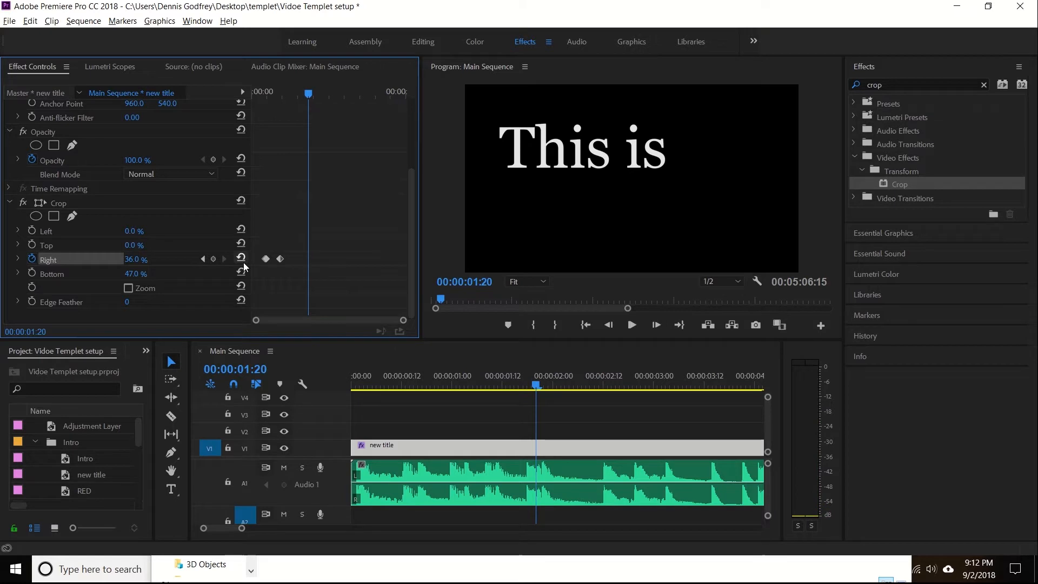
click(214, 262)
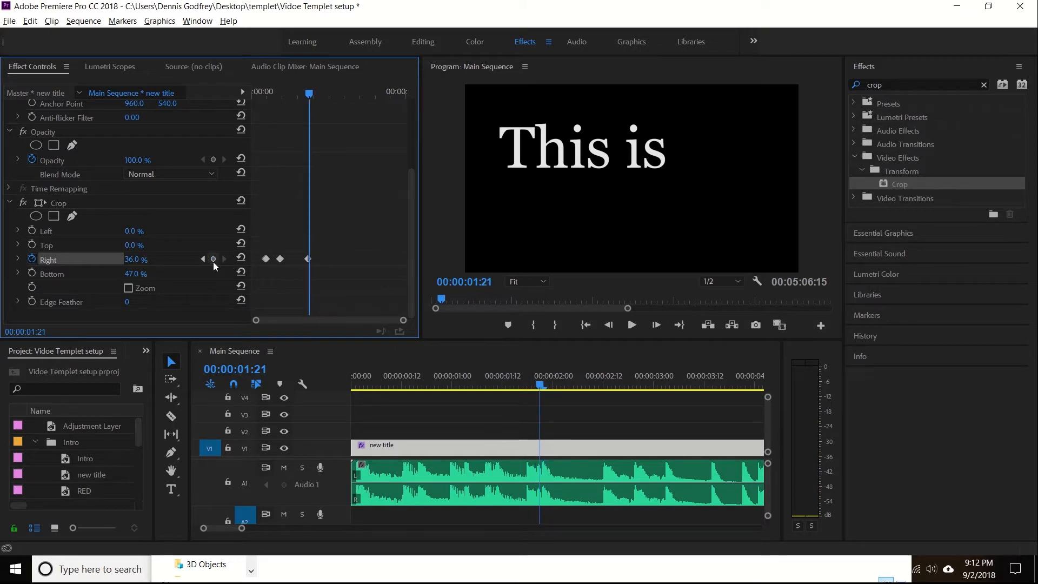
key(Left)
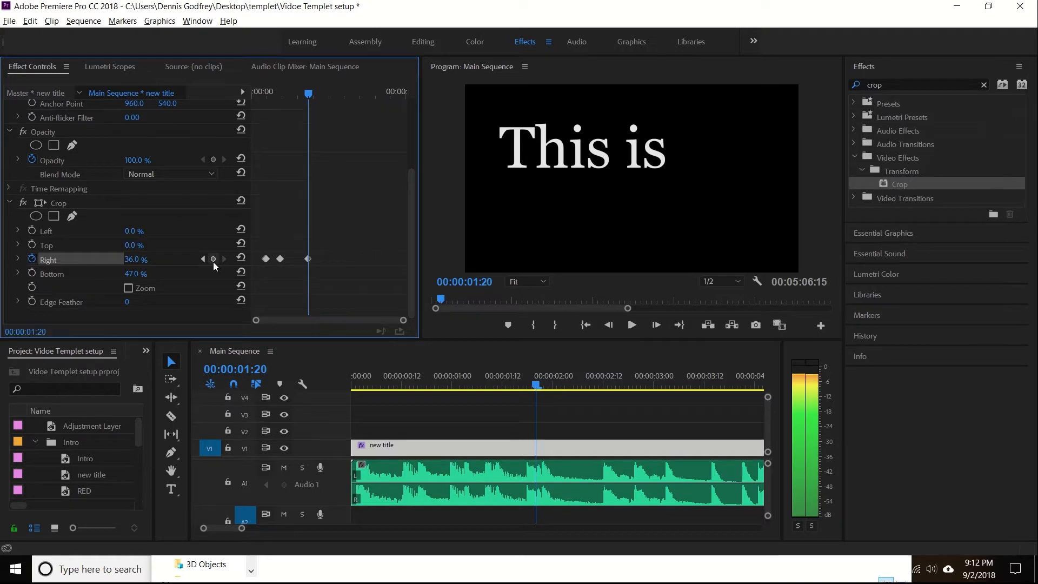
mouse_move(127, 262)
mouse_down()
mouse_move(140, 263)
mouse_move(107, 263)
mouse_up()
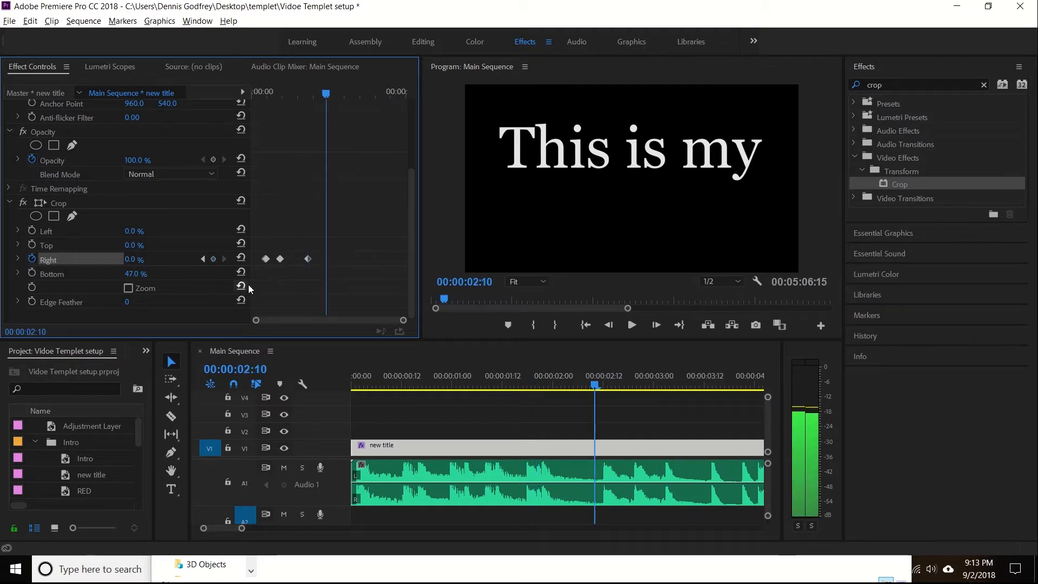
Step: Locate the next music beat and start keyframing the Crop effect's Bottom value at 00:00:02:11
key(Left)
key(Left)
key(Left)
key(Left)
key(Left)
key(Left)
key(Right)
key(Right)
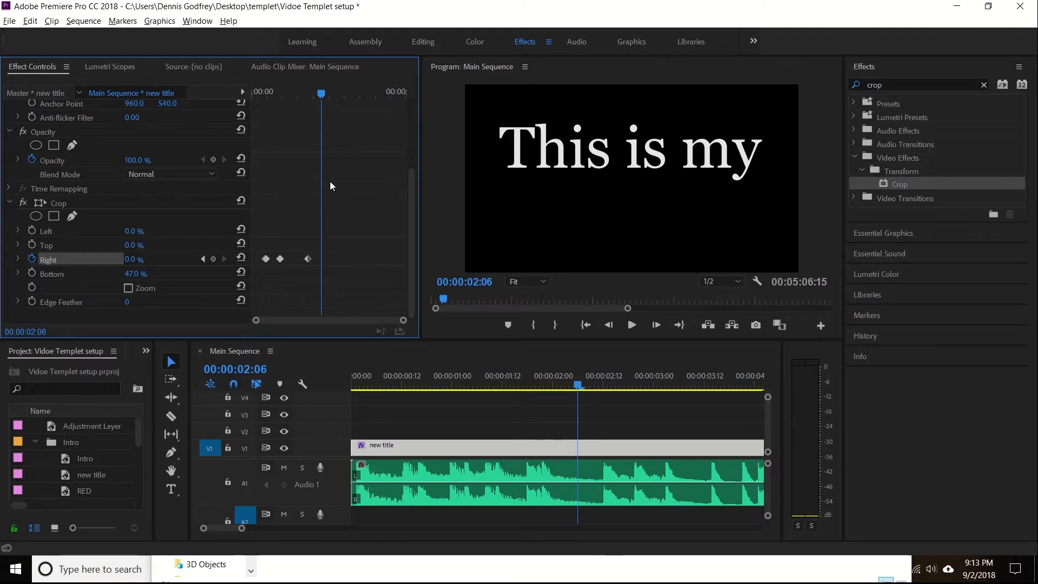
key(Right)
key(Right)
key(Right)
key(Right)
key(Right)
key(Right)
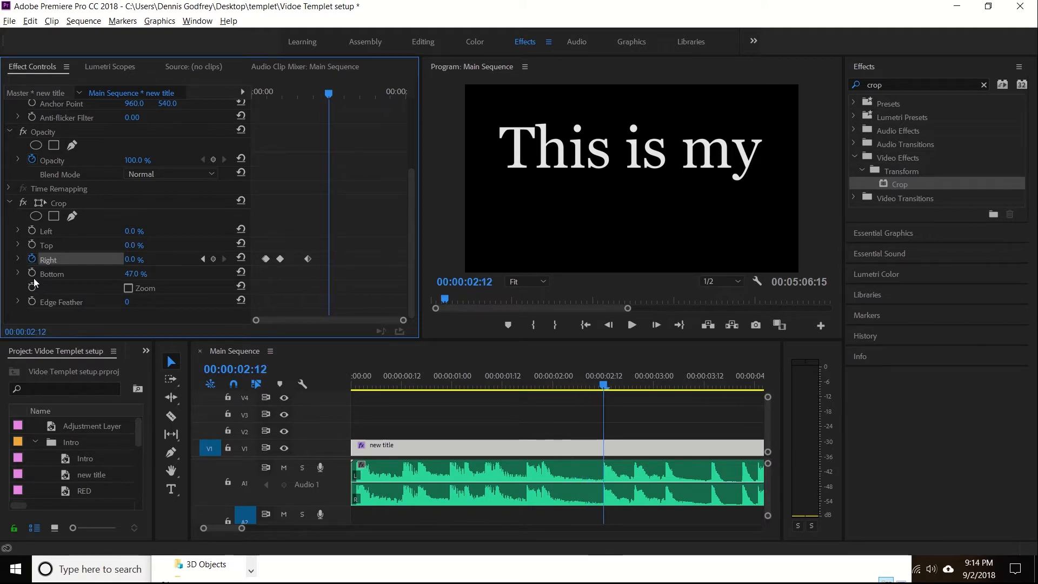
key(Left)
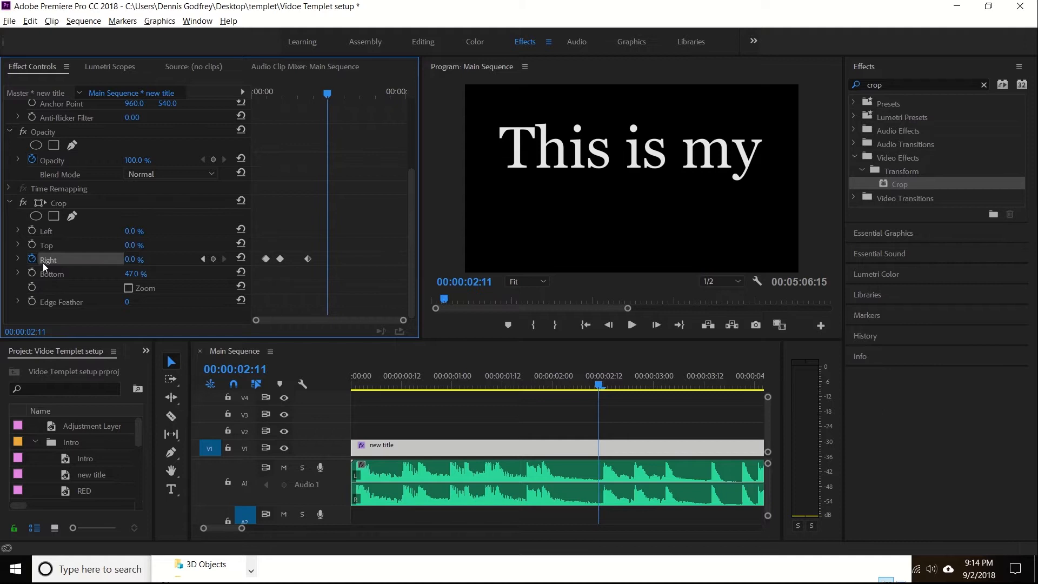
click(32, 274)
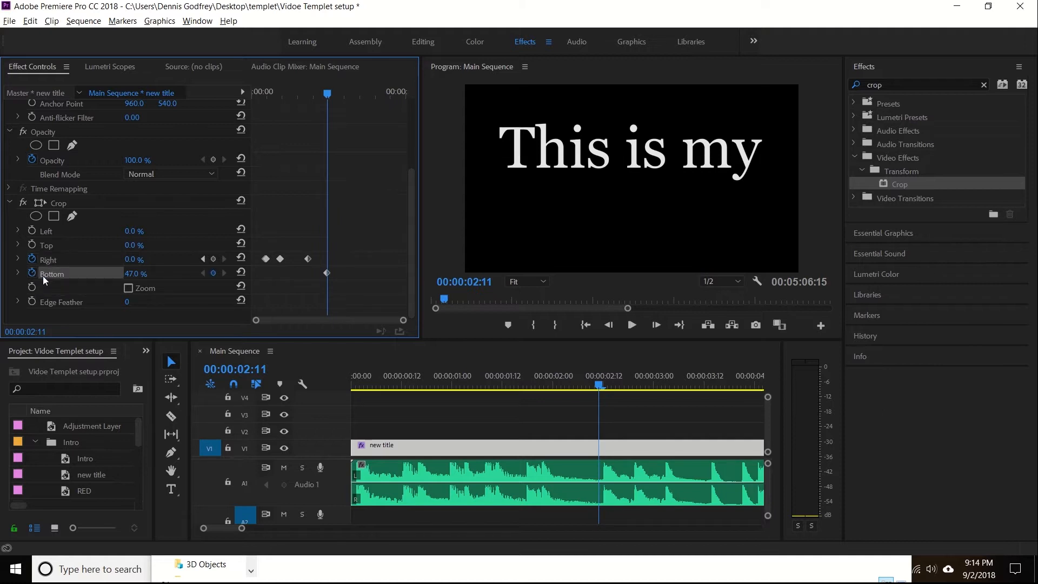
Step: Set Crop Bottom to 19% at 00:00:02:12 to reveal "New Intro" and compare the neighbouring frames
key(Right)
key(Left)
key(Right)
drag(133, 279, 118, 278)
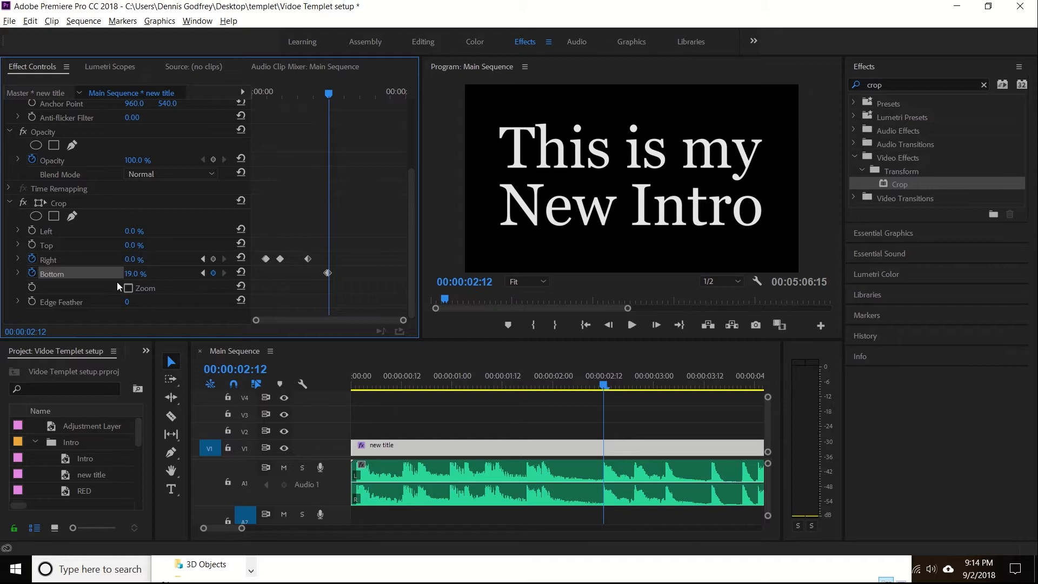
key(Left)
key(Right)
Step: Play the intro from the start to check the word reveals against the music
key(j)
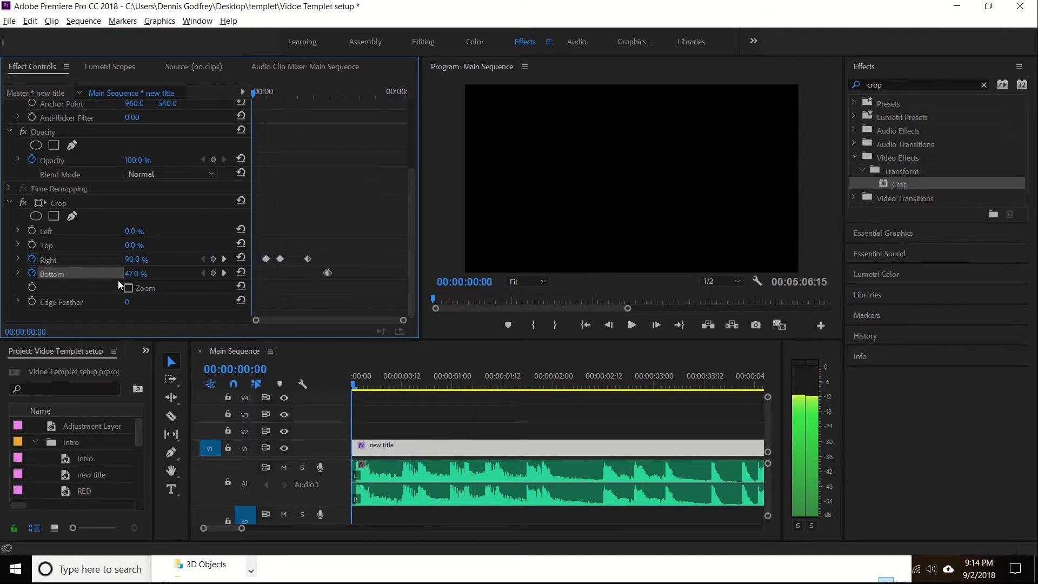
key(l)
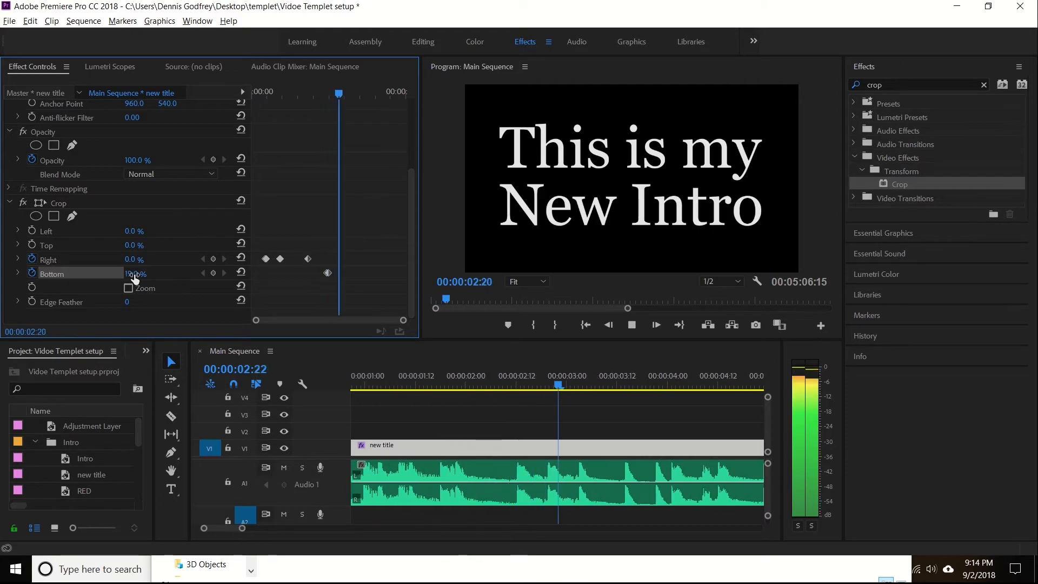
key(k)
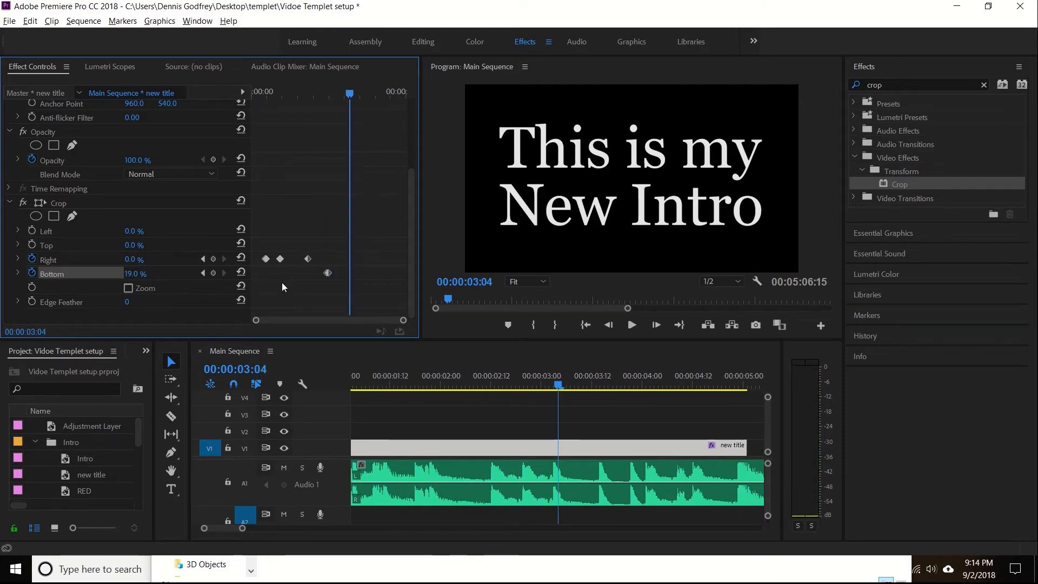
key(j)
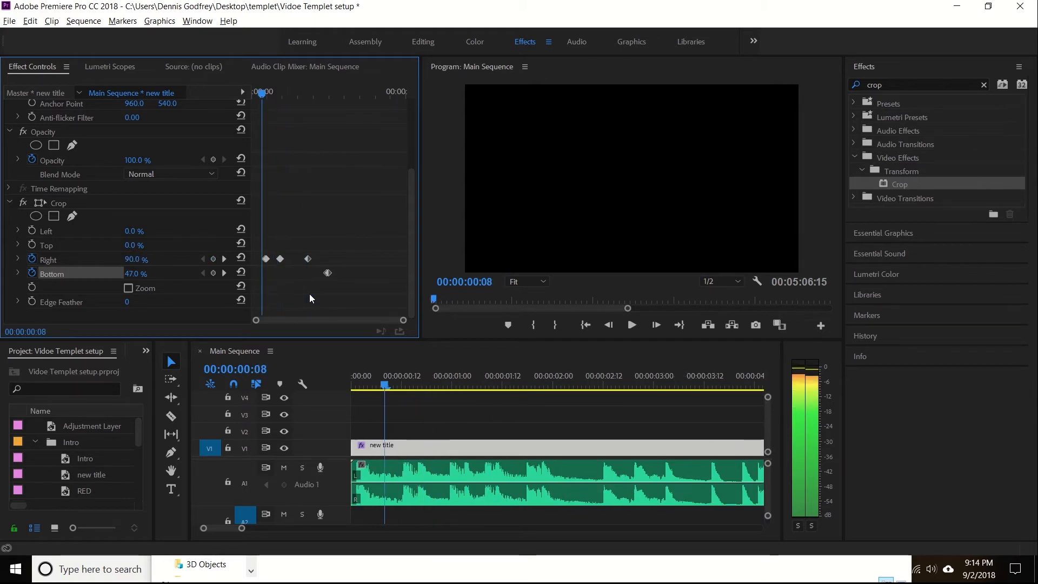
key(l)
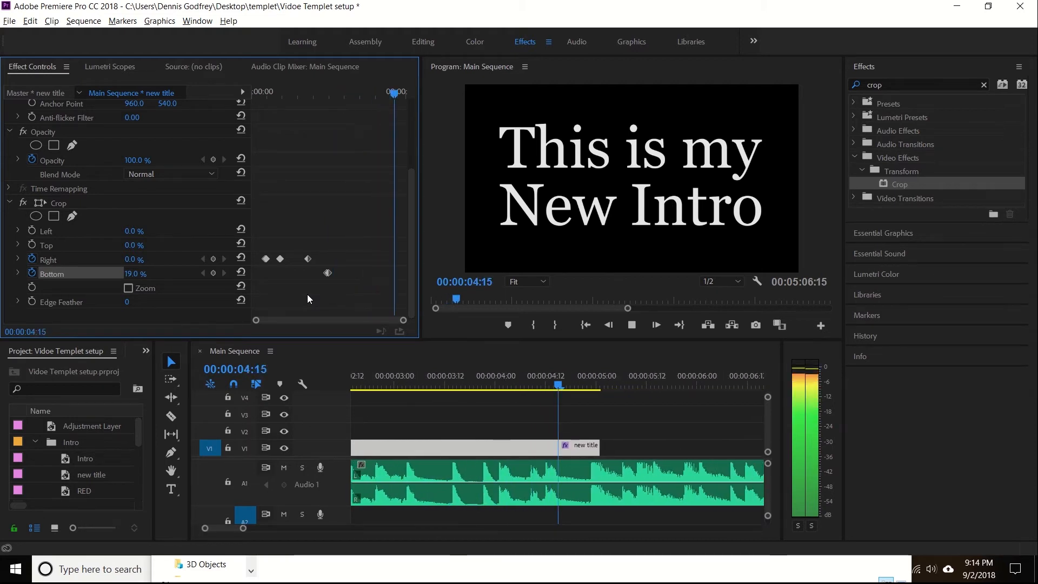
key(k)
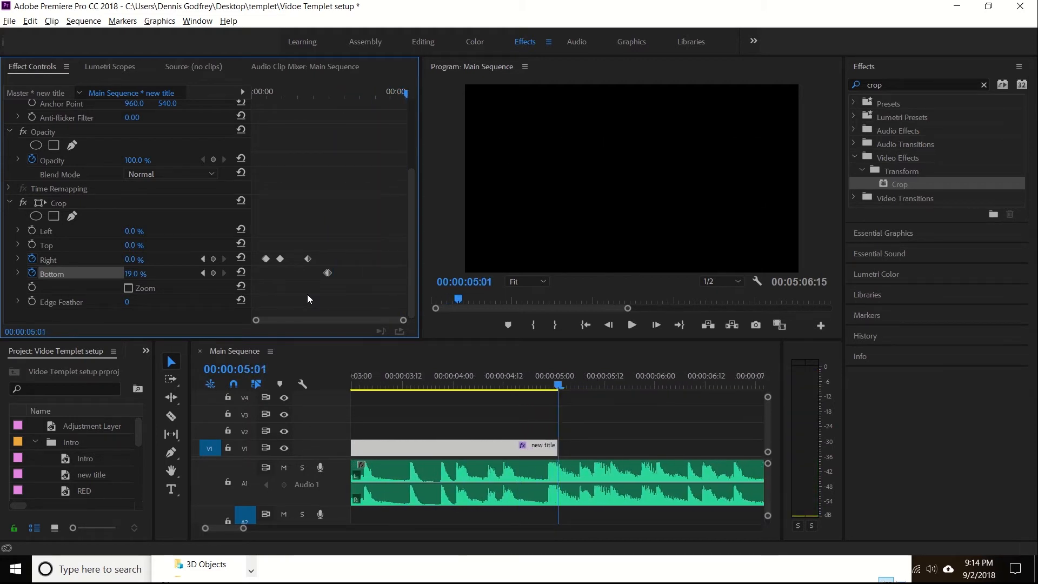
key(j)
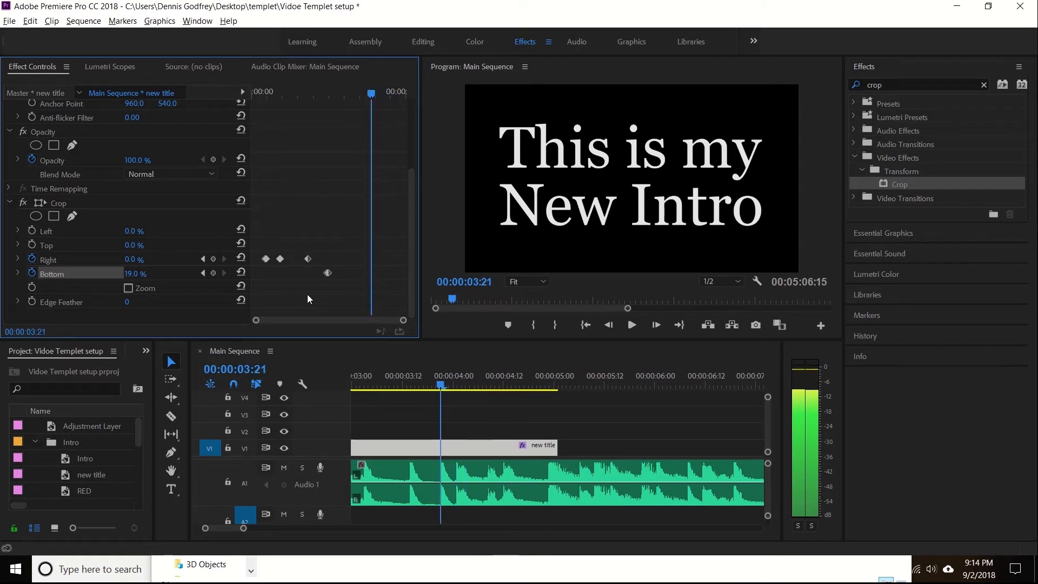
Step: Examine the frames between the "is" and "my" reveals to check how Crop Right changes around its keyframes
key(Left)
key(Left)
key(Left)
key(Left)
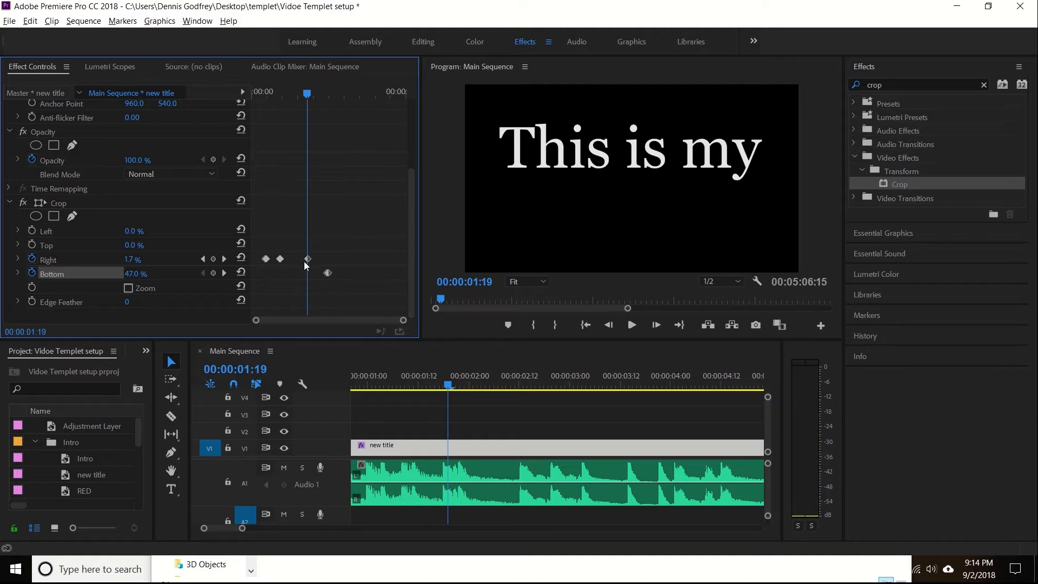
key(Left)
key(Left)
key(Left)
key(Left)
key(Left)
key(Left)
key(Left)
key(Left)
key(Left)
key(Left)
key(Left)
key(Left)
key(Left)
key(Left)
key(Left)
key(Left)
key(Left)
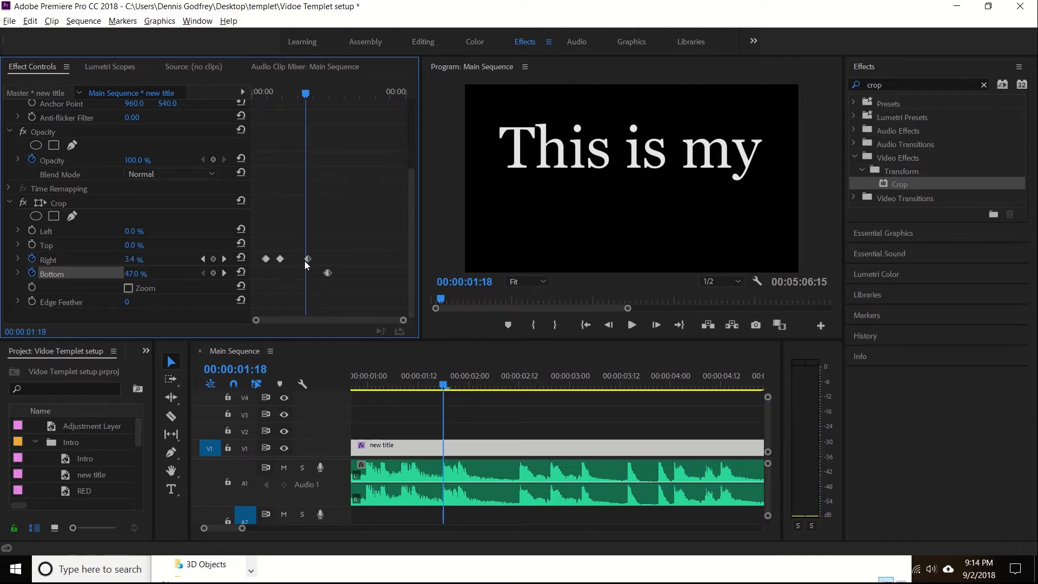
key(Left)
key(Left)
key(Left)
key(Left)
key(Left)
key(Left)
key(Left)
key(Left)
key(Left)
key(Left)
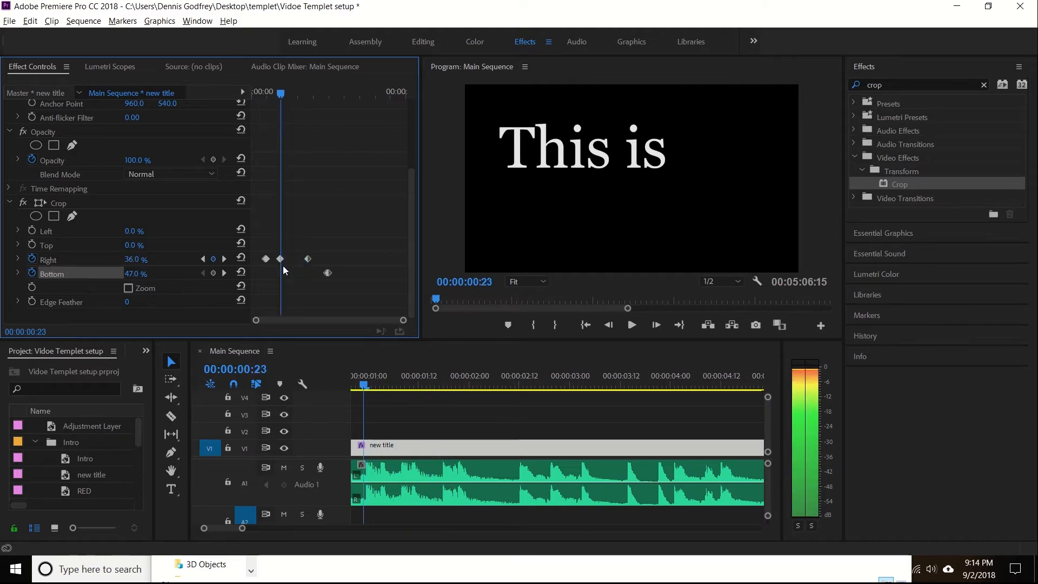
key(Right)
key(Right)
key(Right)
key(Right)
key(Right)
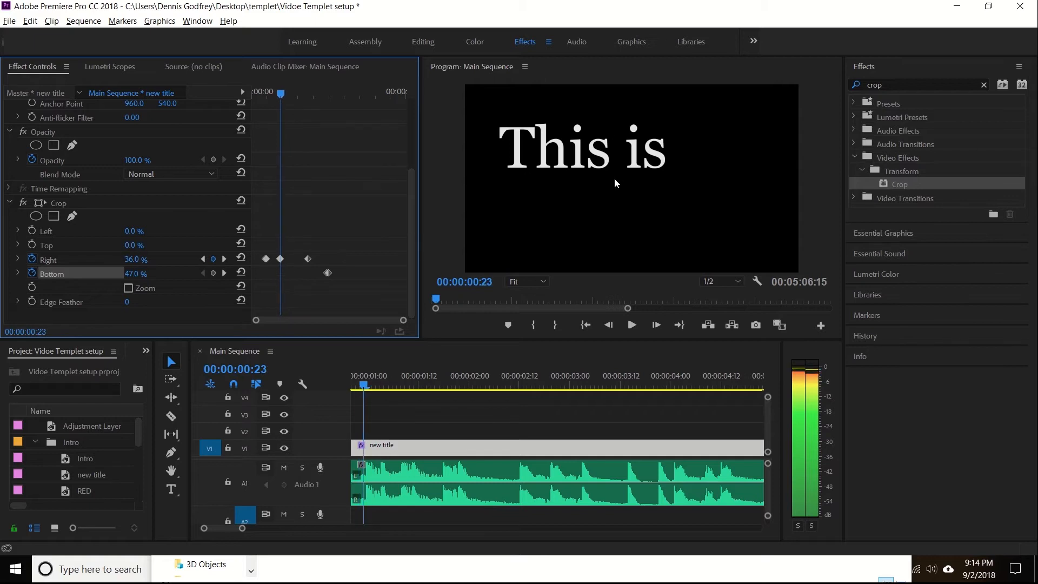
key(Left)
key(Left)
key(Left)
key(Left)
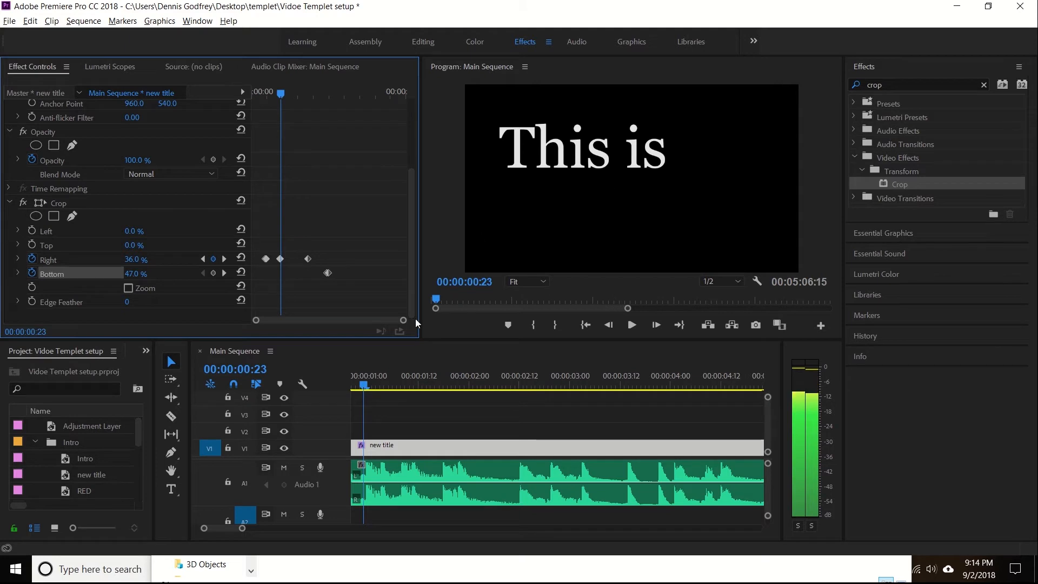
Step: Enlarge the keyframe view and examine Crop Right frame by frame from 00:00:00:23 to 00:00:01:20
drag(402, 323, 320, 322)
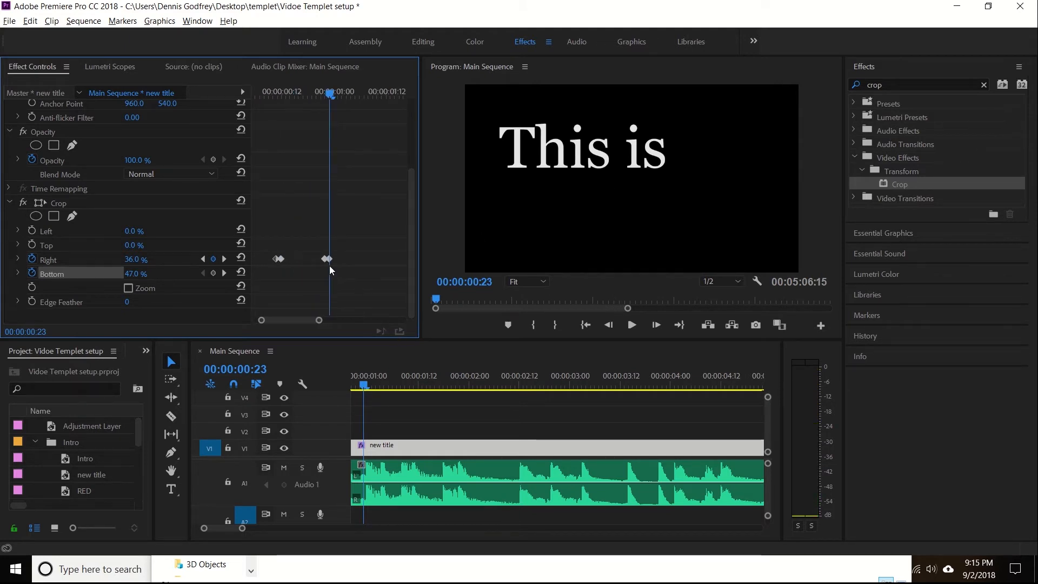
key(Left)
key(Left)
key(Right)
key(Right)
key(Left)
key(Right)
key(Right)
key(Right)
key(Right)
key(Right)
key(Right)
key(Right)
key(Right)
key(Right)
key(Right)
key(Right)
key(Right)
key(Right)
key(Right)
key(Right)
key(Right)
key(Right)
key(Right)
key(Right)
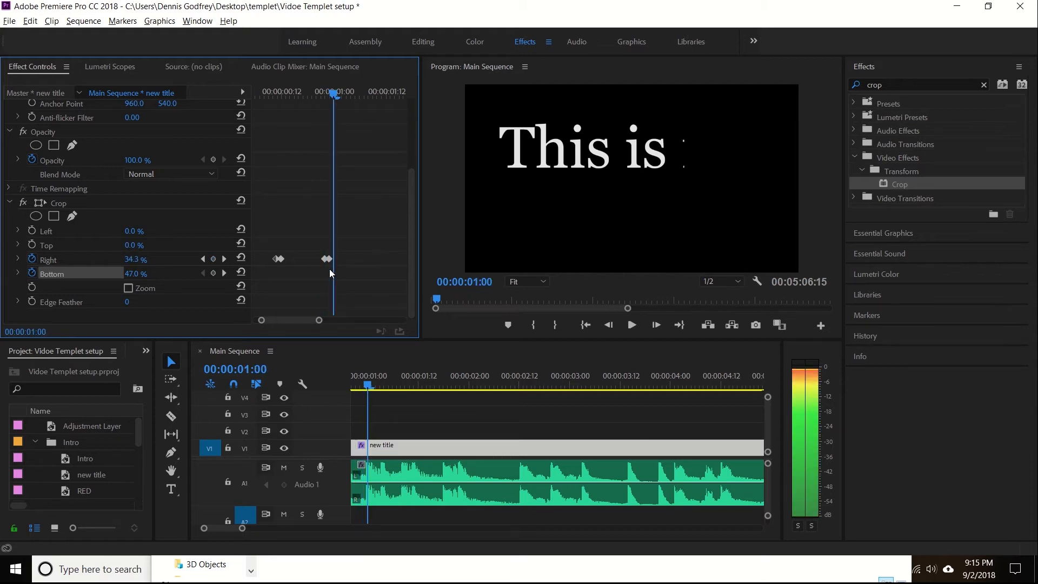
key(Right)
key(Right)
key(Right)
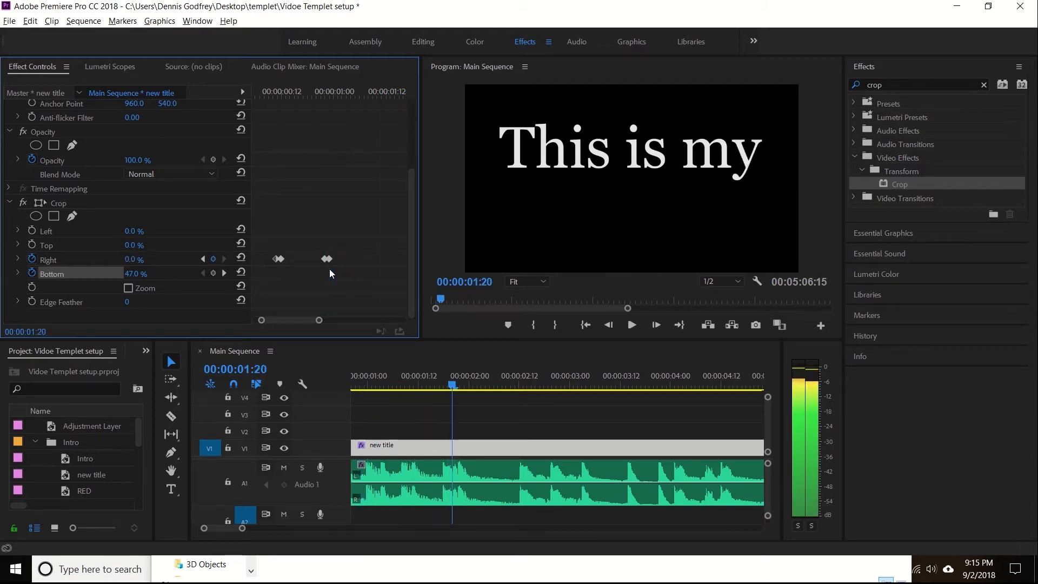
Step: Set Crop Right to 40% at 00:00:01:19 to keep "my" hidden until the frame of its beat
drag(298, 319, 312, 319)
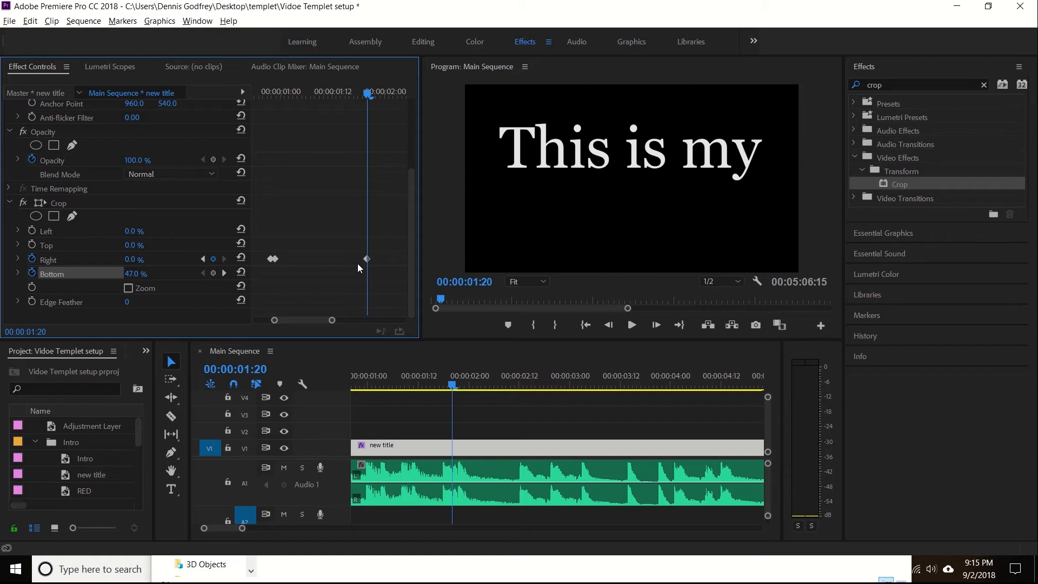
key(Left)
key(Right)
key(Left)
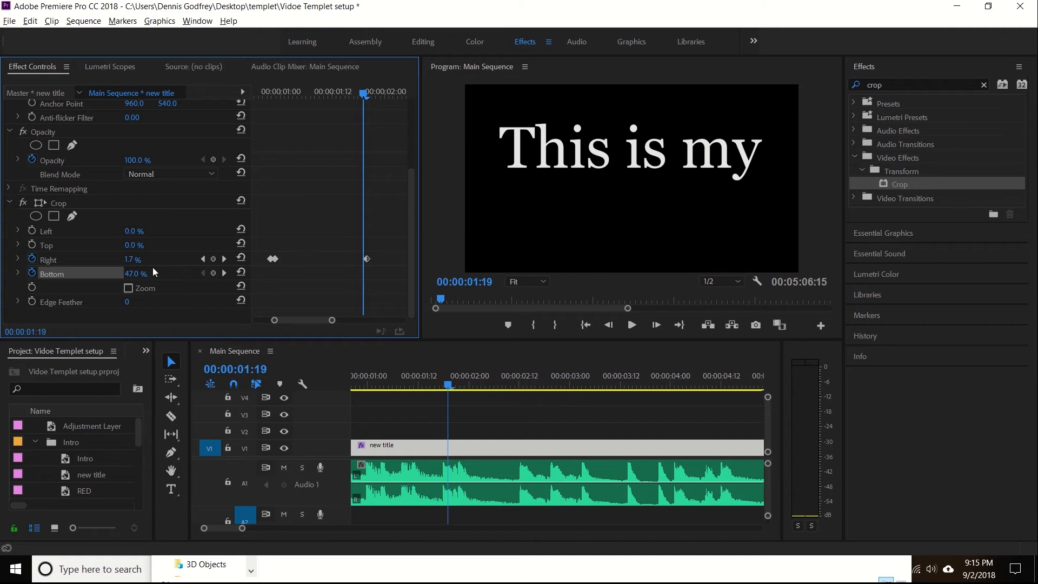
drag(137, 261, 146, 261)
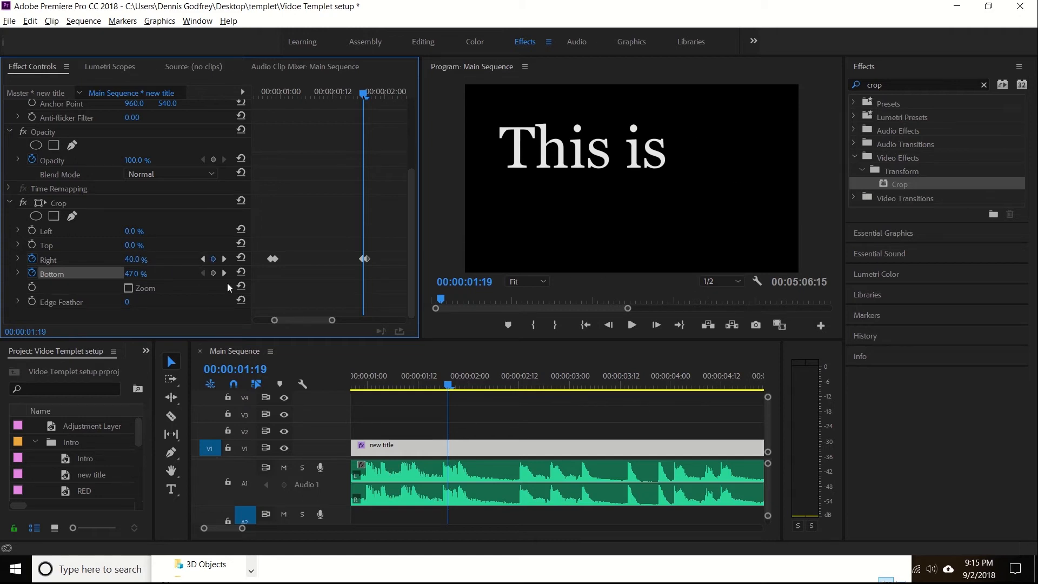
Step: Check the frames before the new Crop Right keyframe and play the intro back to review all word reveals
key(Right)
key(Left)
key(Left)
key(Left)
key(Left)
key(Left)
key(Left)
key(Left)
key(Left)
key(Left)
key(Left)
key(Left)
key(Left)
key(Left)
key(Left)
key(Left)
key(Left)
key(Left)
key(Left)
key(Left)
key(Left)
key(Left)
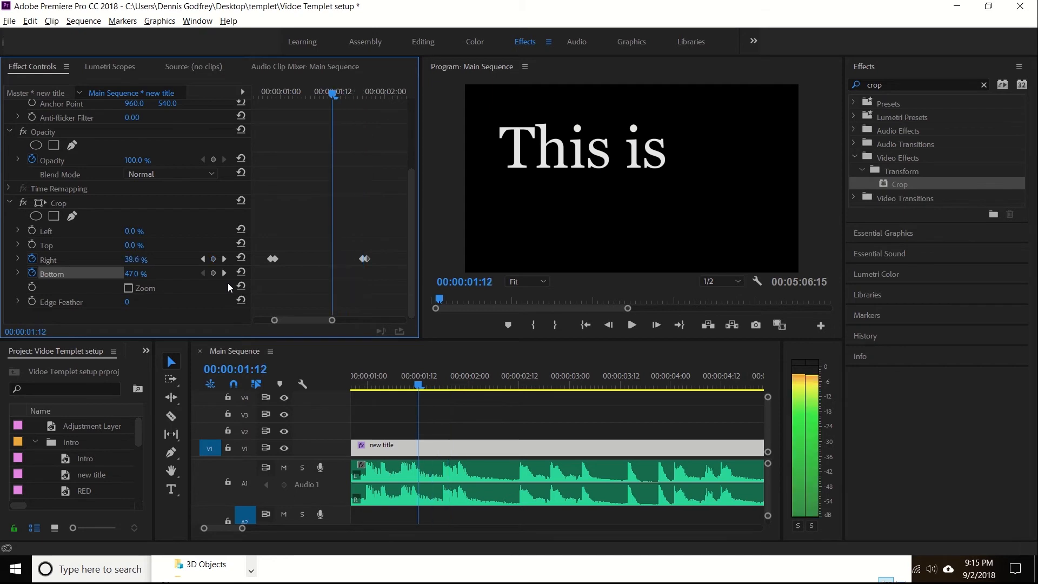
key(space)
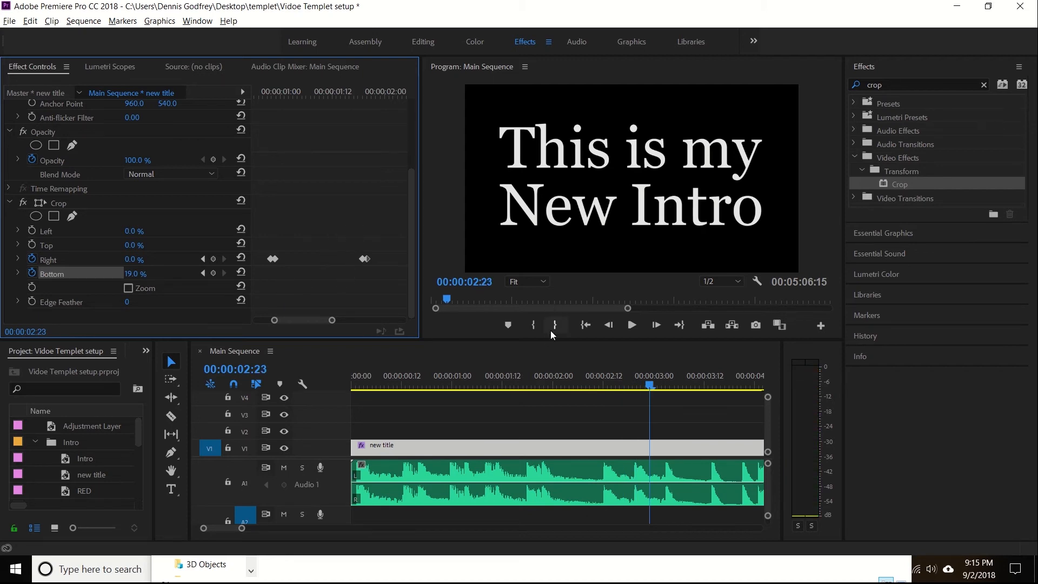
key(Down)
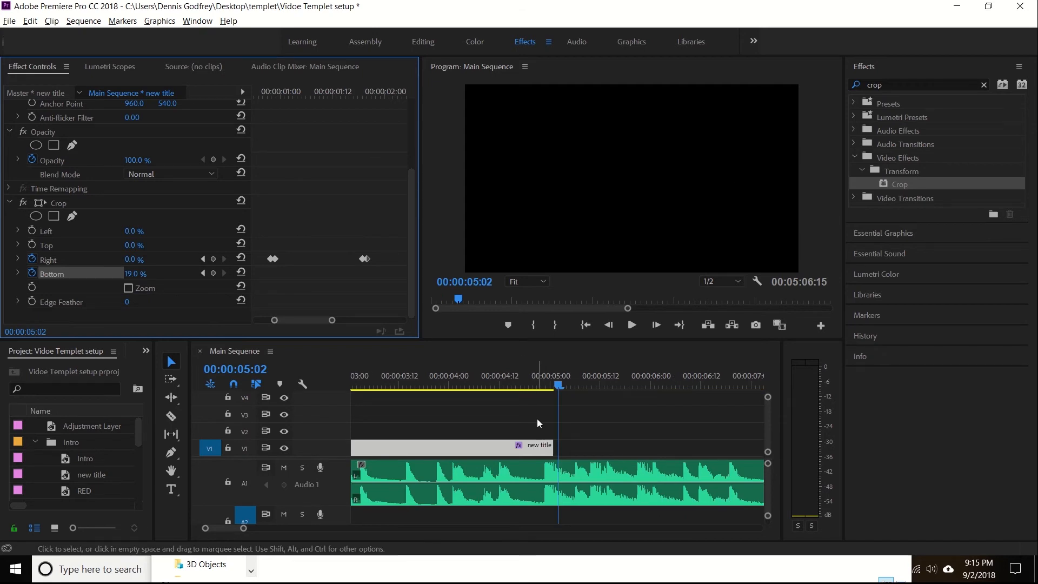